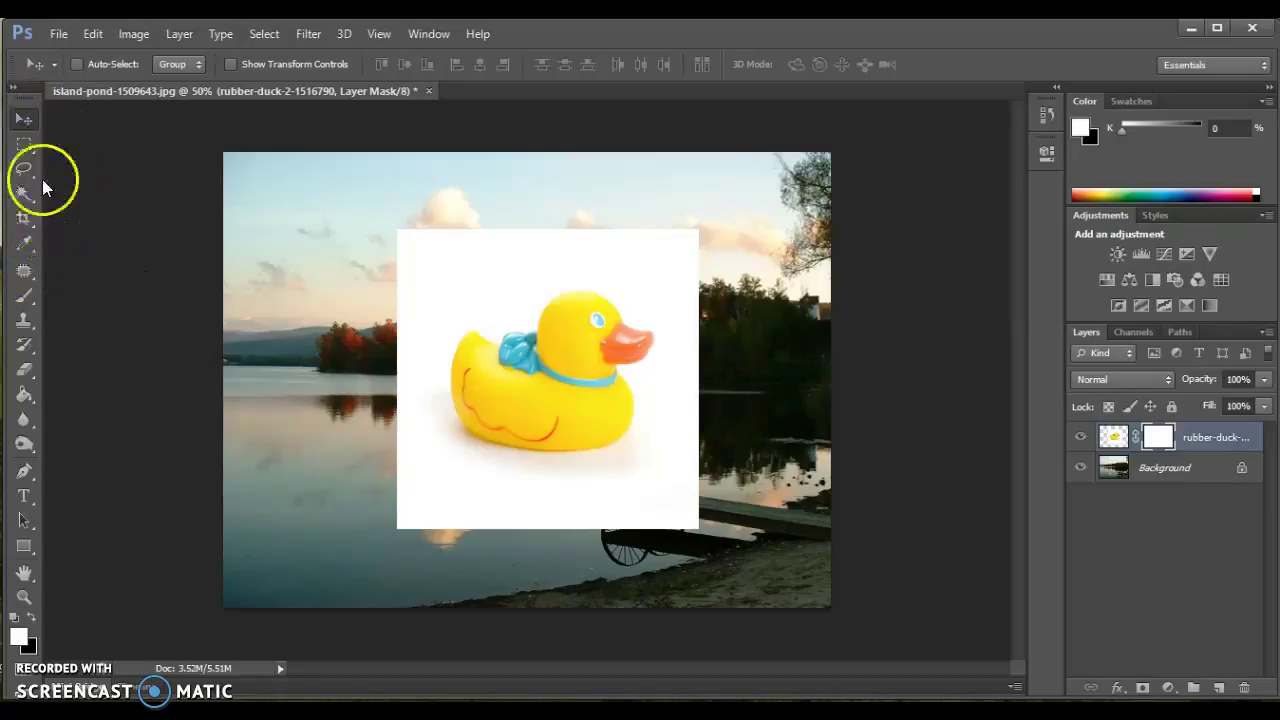
Step: Select the white background around the duck with the Quick Selection tool at a brush size of 90
click(29, 155)
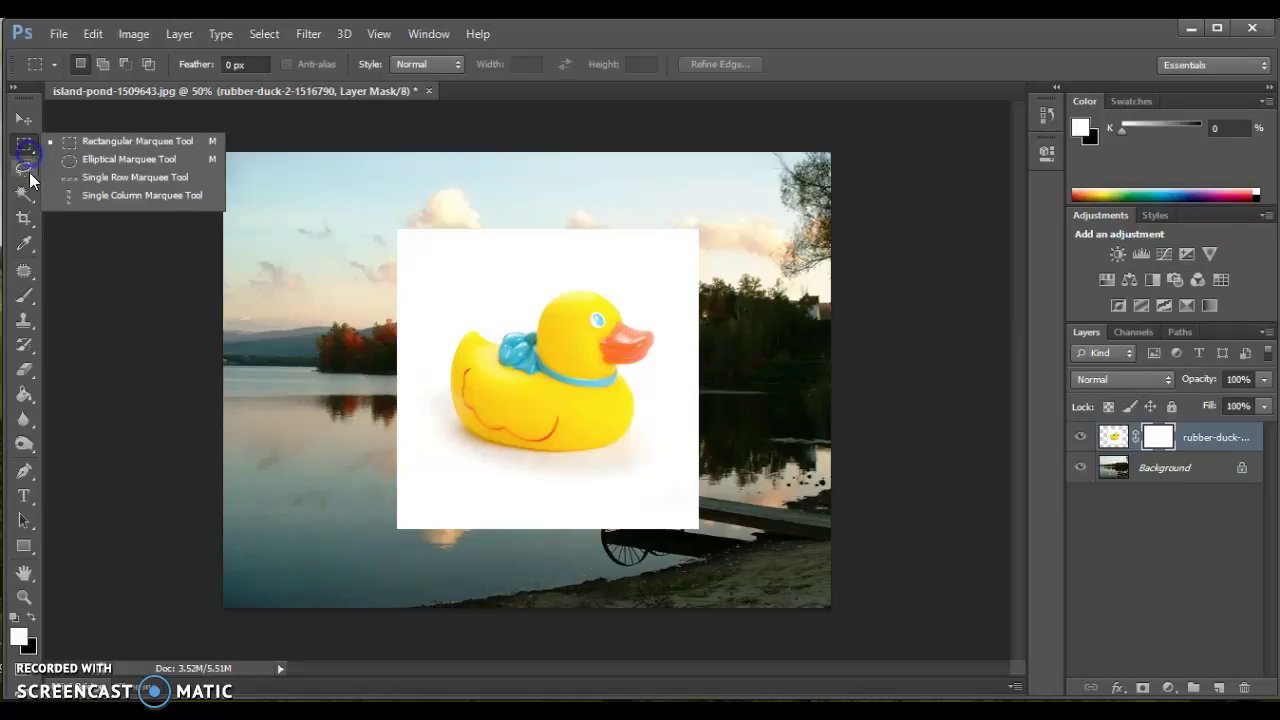
click(30, 176)
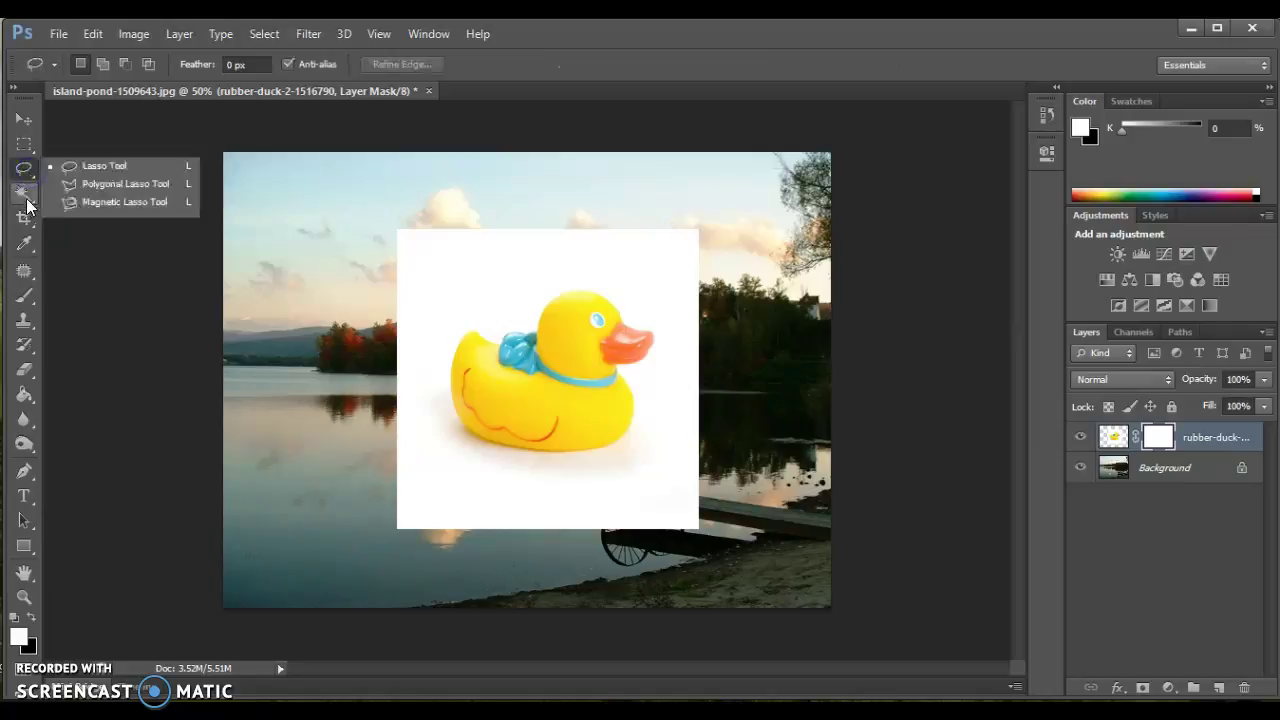
click(24, 196)
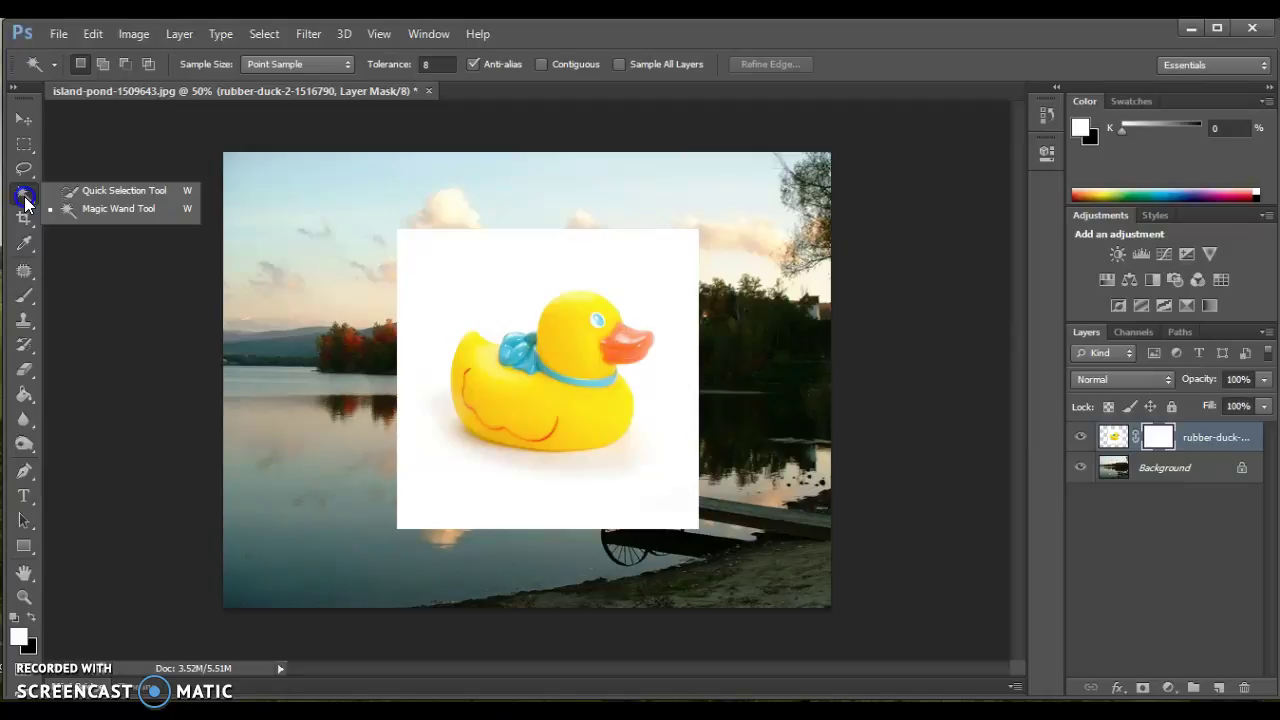
click(126, 189)
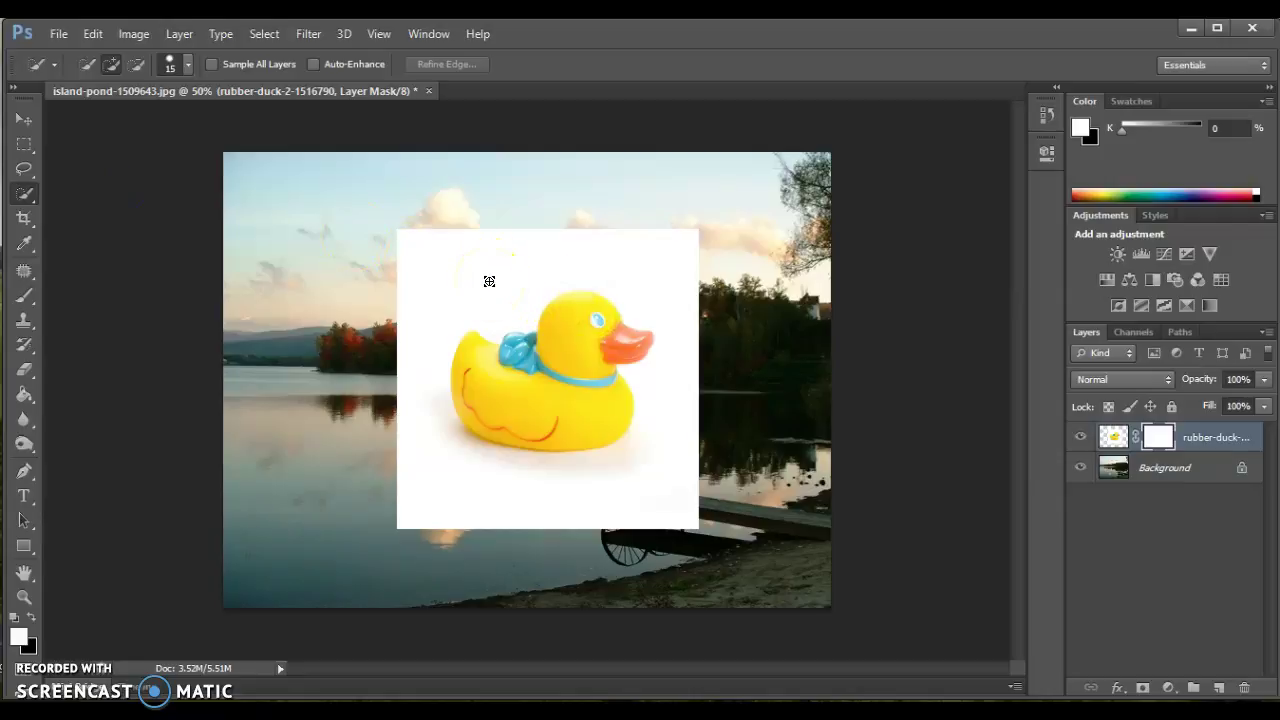
key(bracketleft)
key(bracketleft)
key(bracketleft)
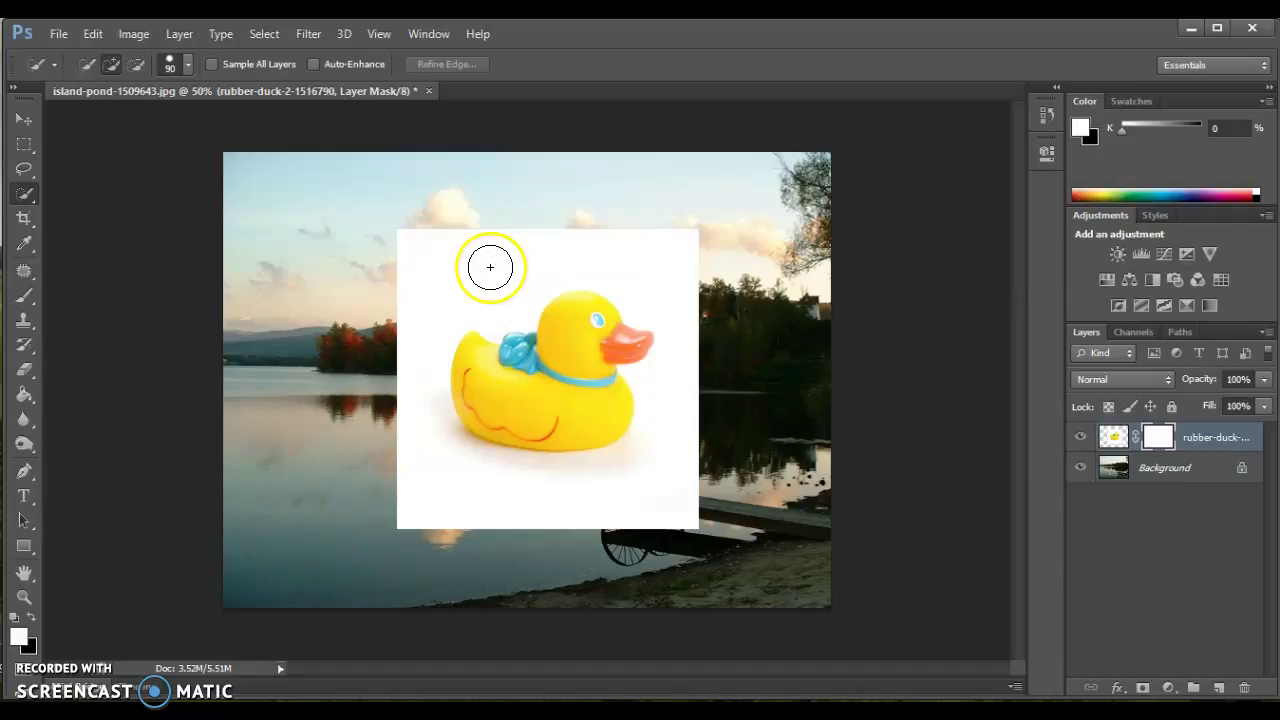
mouse_move(645, 246)
mouse_down()
mouse_move(667, 270)
mouse_move(609, 249)
mouse_move(523, 253)
mouse_up()
click(606, 549)
click(619, 419)
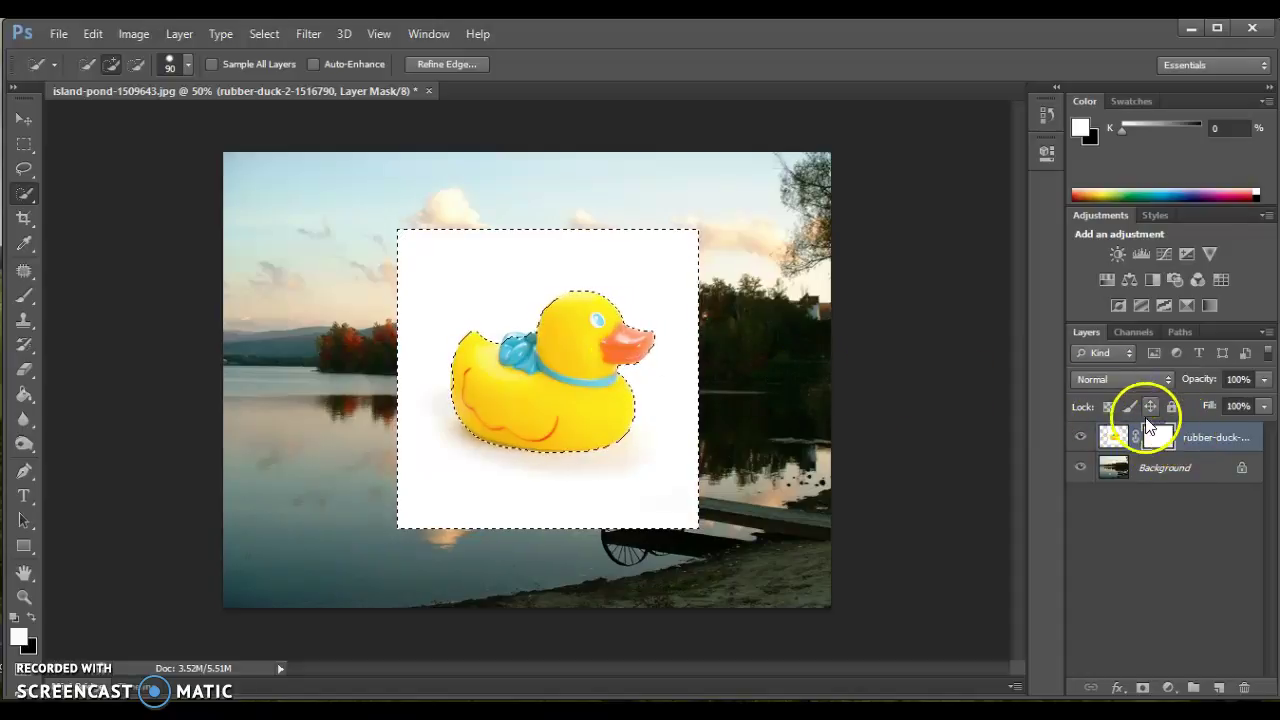
Step: Mask out the selected white background by painting black with a 900 px brush, and clear the selection
click(26, 298)
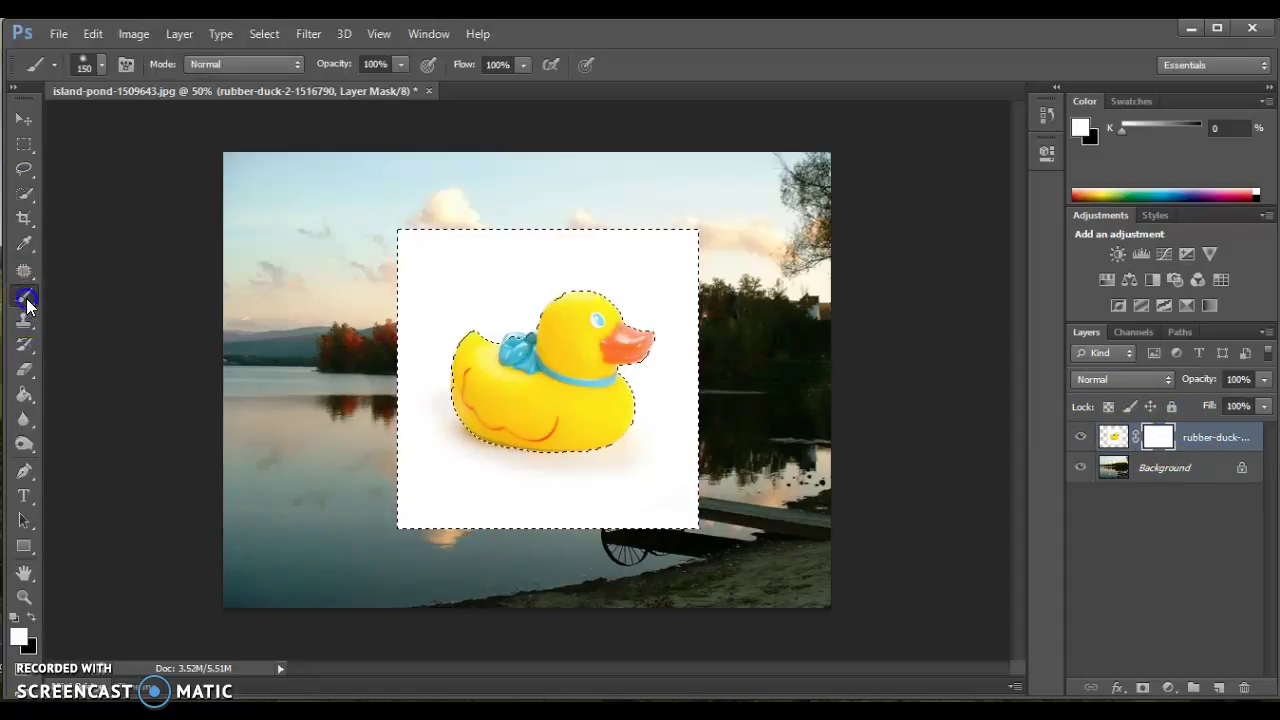
click(32, 617)
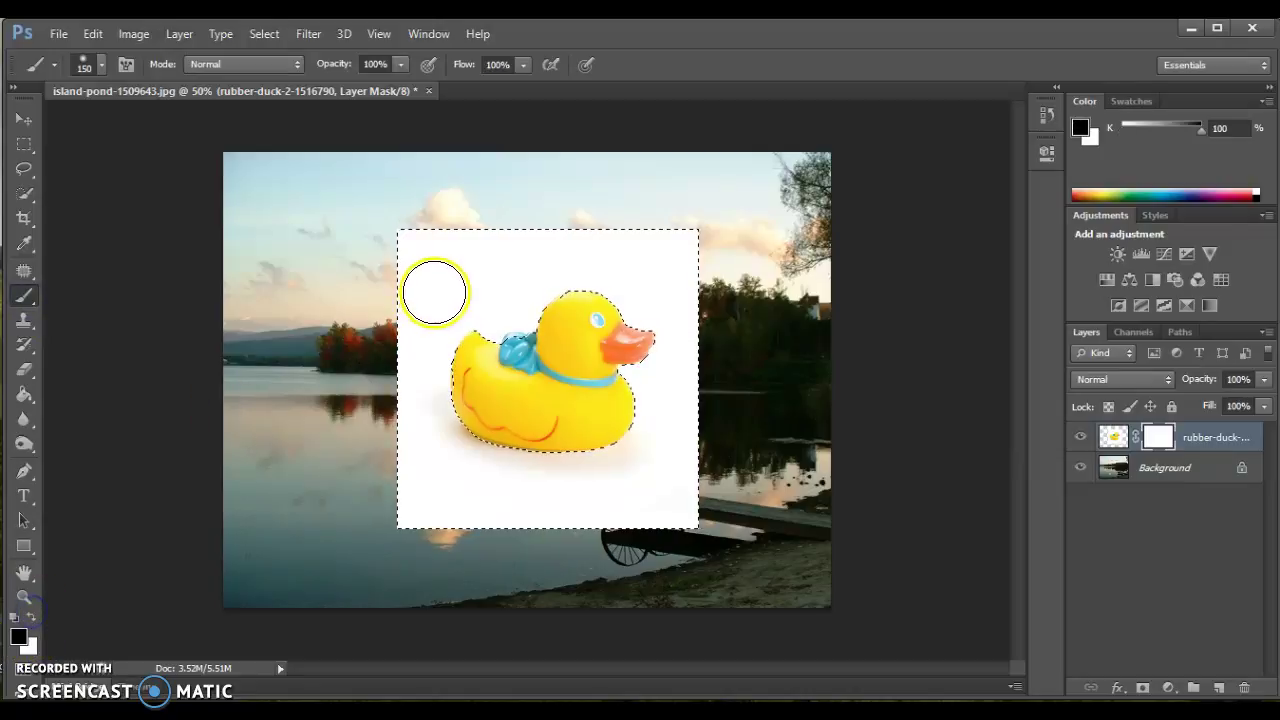
key(bracketright)
key(bracketright)
key(bracketright)
key(bracketright)
key(bracketright)
key(bracketright)
key(bracketright)
key(bracketright)
key(bracketright)
mouse_move(463, 286)
mouse_down()
mouse_move(663, 300)
mouse_move(641, 377)
mouse_move(437, 440)
mouse_move(440, 346)
mouse_move(677, 470)
mouse_move(634, 274)
mouse_up()
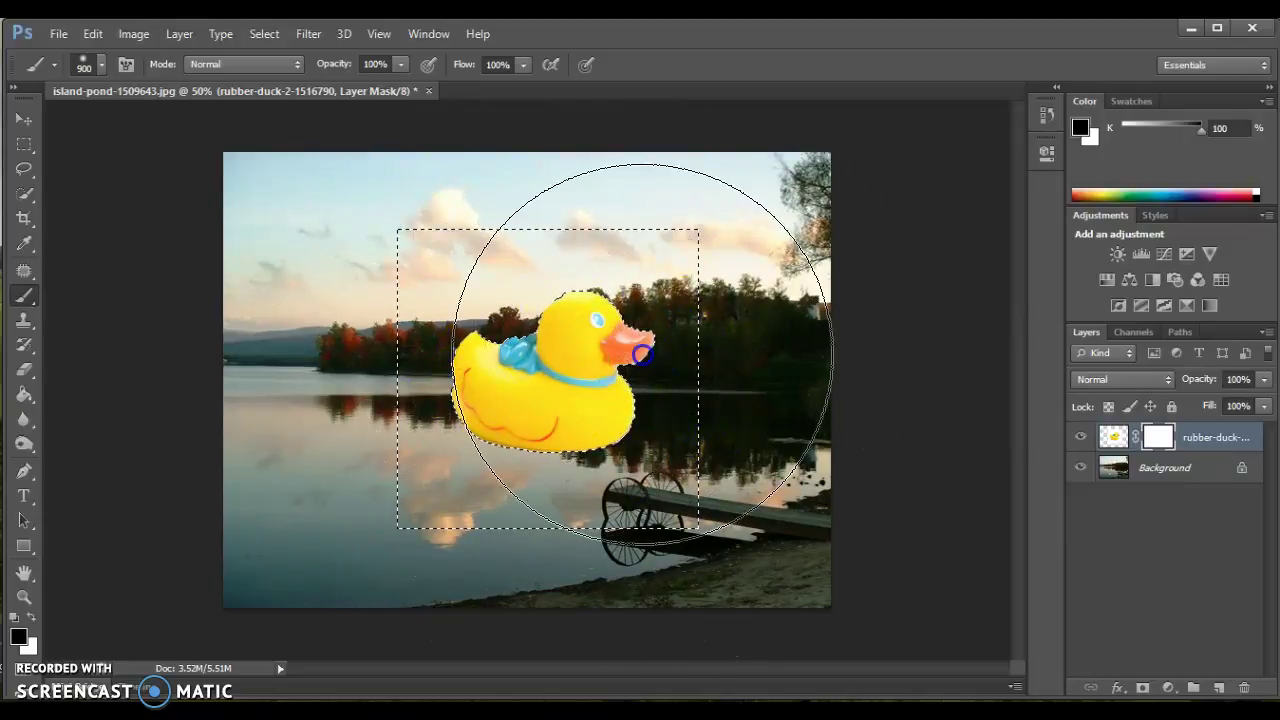
click(266, 38)
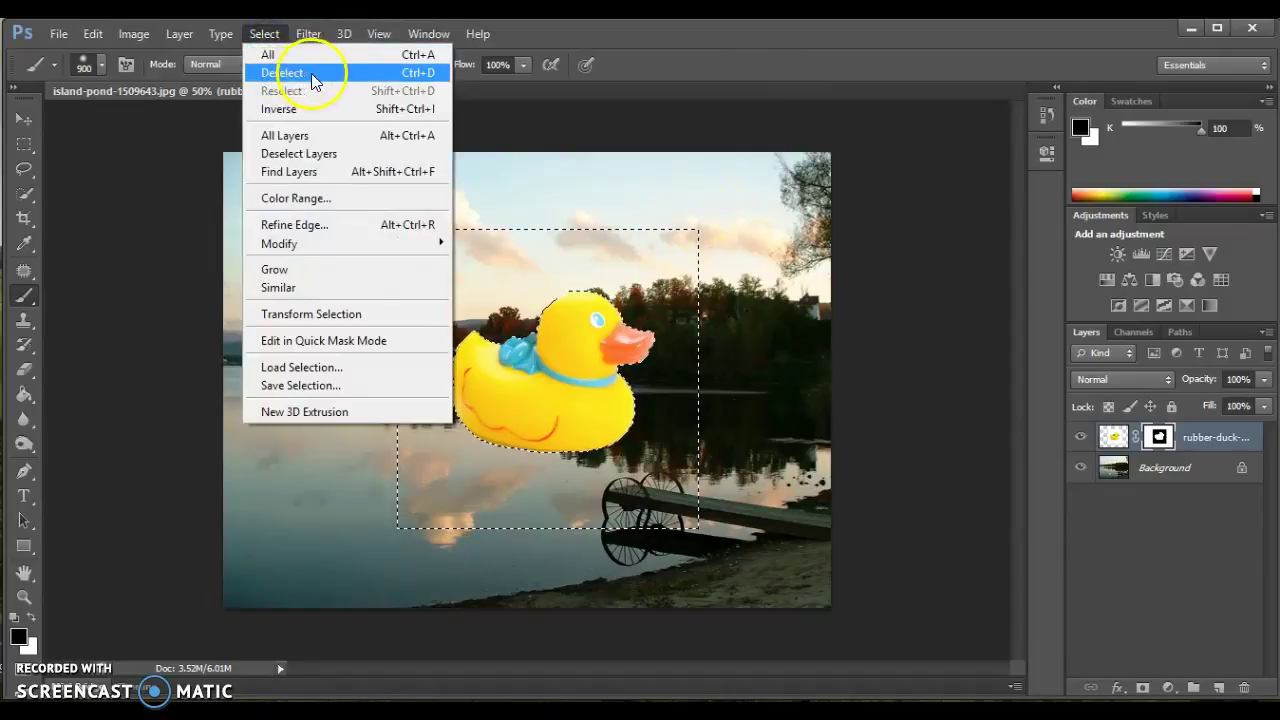
click(419, 74)
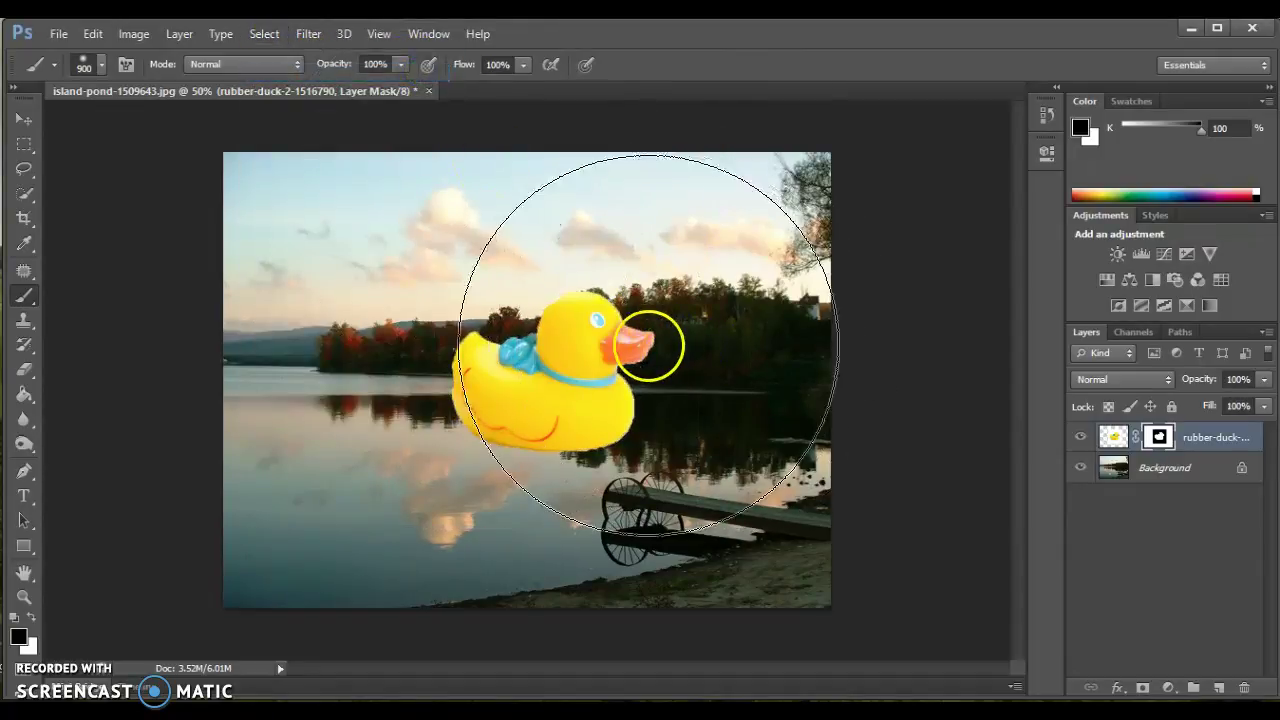
Step: Paint black on the layer mask around and below the duck with a 200 px brush to remove leftover background
key(bracketleft)
key(bracketleft)
key(bracketleft)
key(bracketleft)
key(bracketleft)
key(bracketleft)
key(bracketleft)
key(bracketleft)
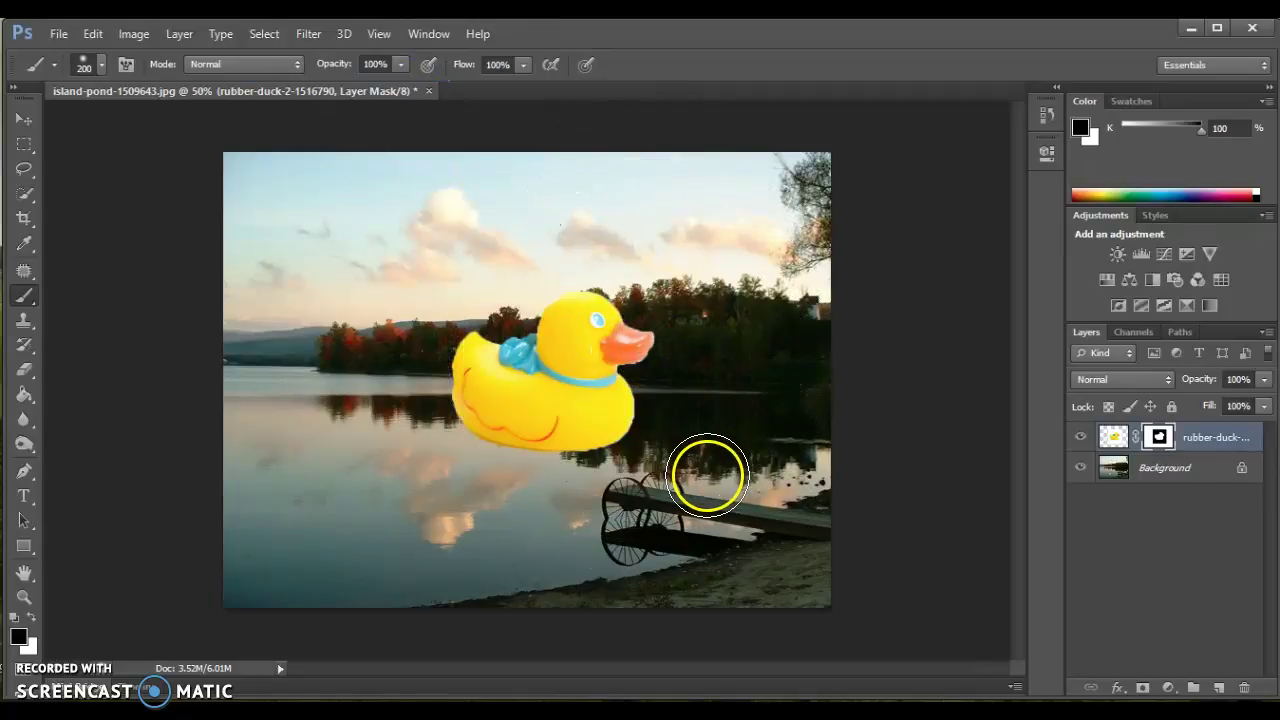
mouse_move(372, 495)
mouse_down()
mouse_move(490, 227)
mouse_move(723, 211)
mouse_move(340, 277)
mouse_move(534, 557)
mouse_move(696, 522)
mouse_up()
mouse_move(743, 449)
mouse_down()
mouse_move(811, 420)
mouse_move(535, 450)
mouse_up()
Step: Paint white on the layer mask along the duck's lower front body with a 90 px brush
click(24, 597)
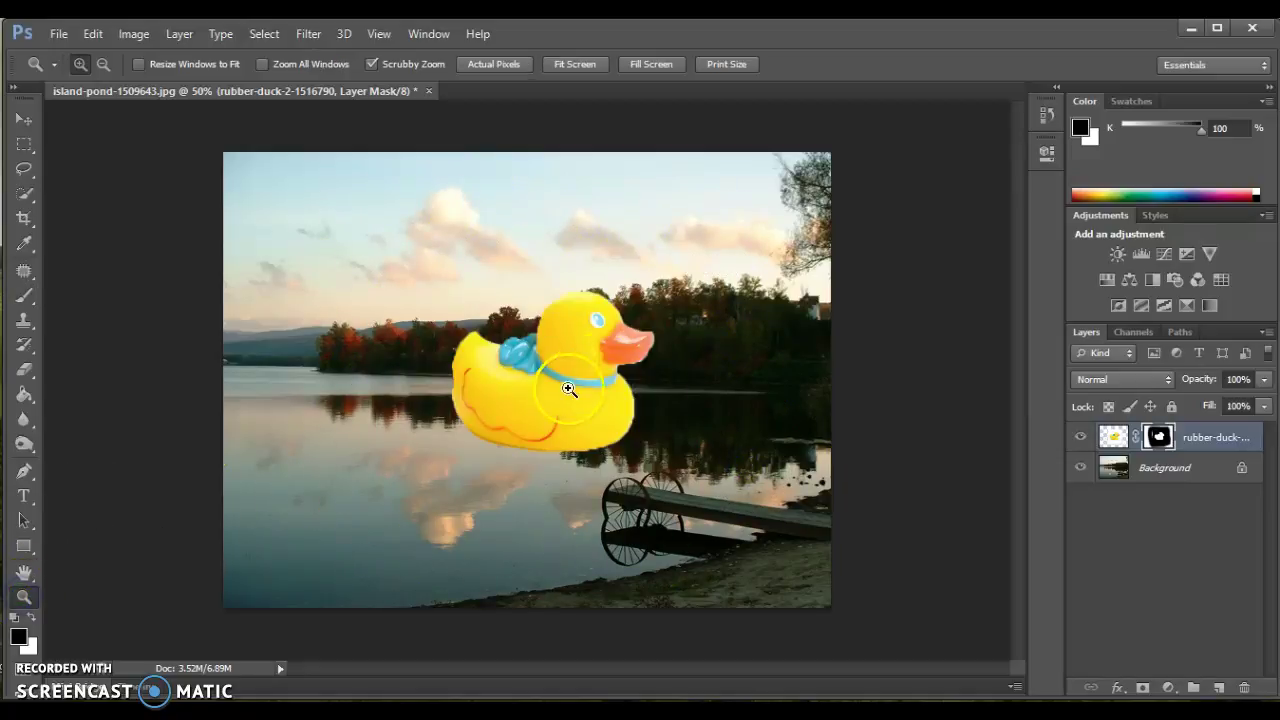
click(567, 390)
click(622, 385)
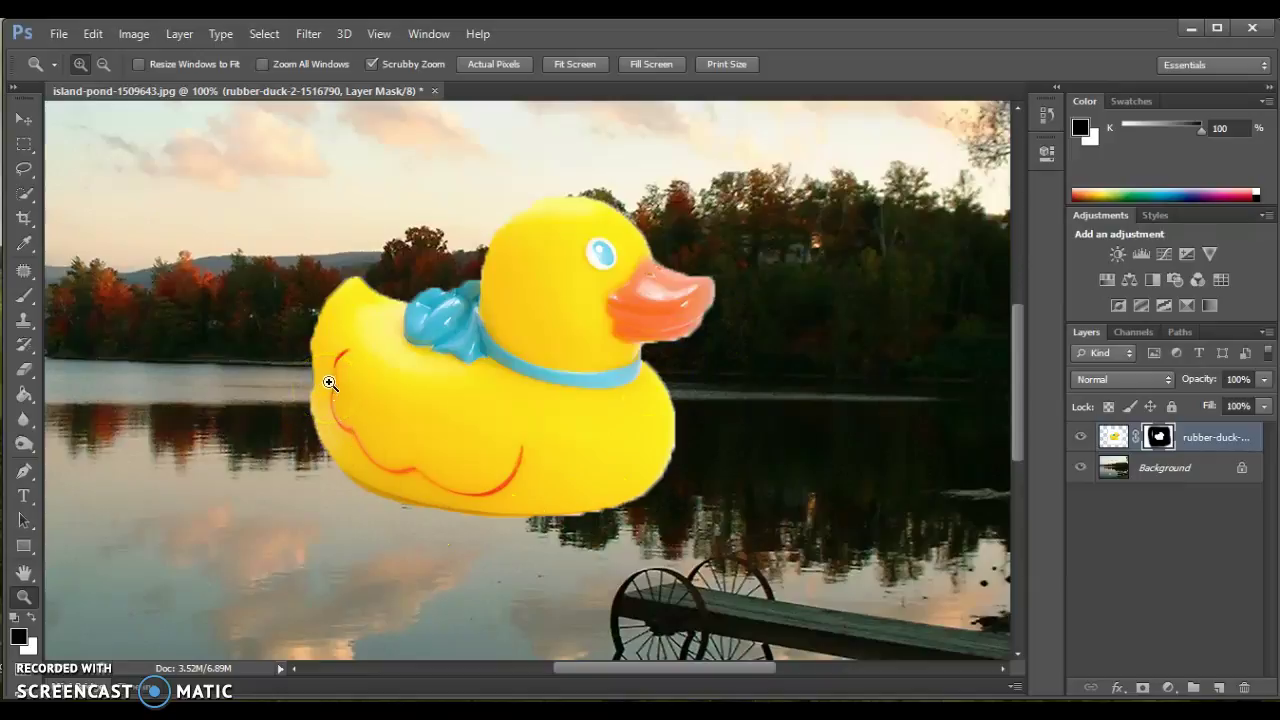
click(18, 298)
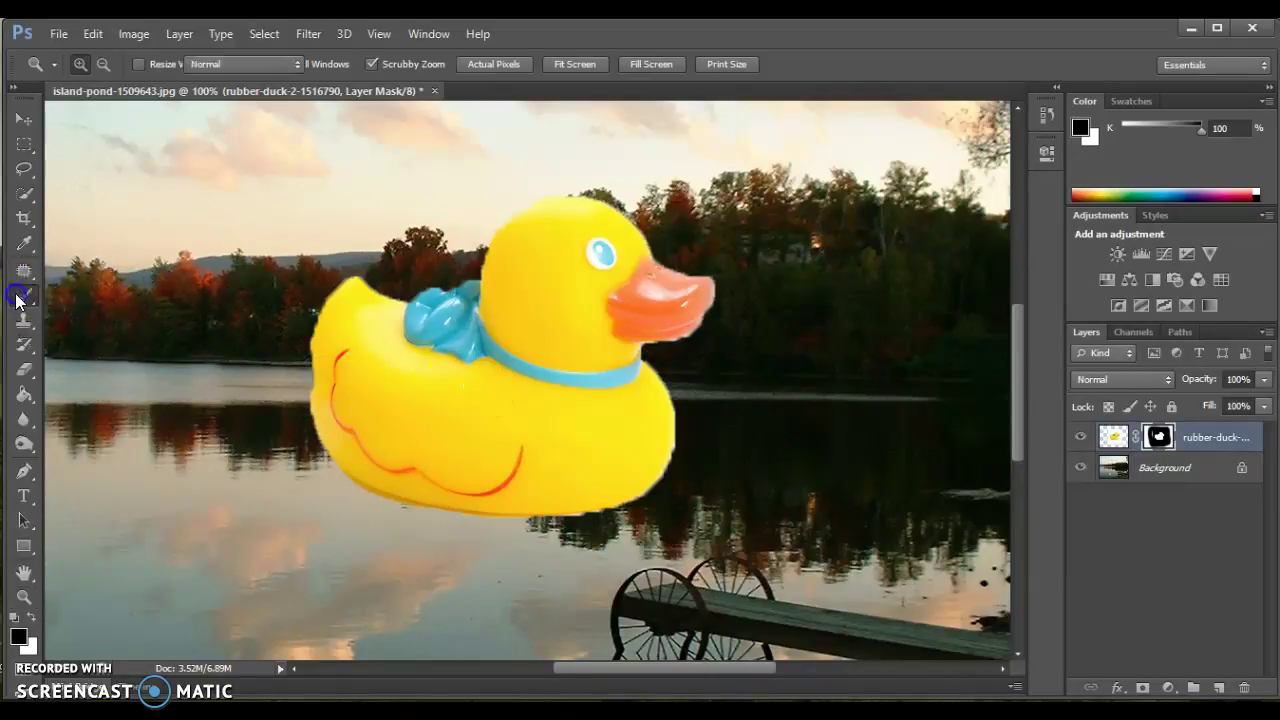
click(31, 615)
key(bracketleft)
key(bracketleft)
key(bracketleft)
key(bracketleft)
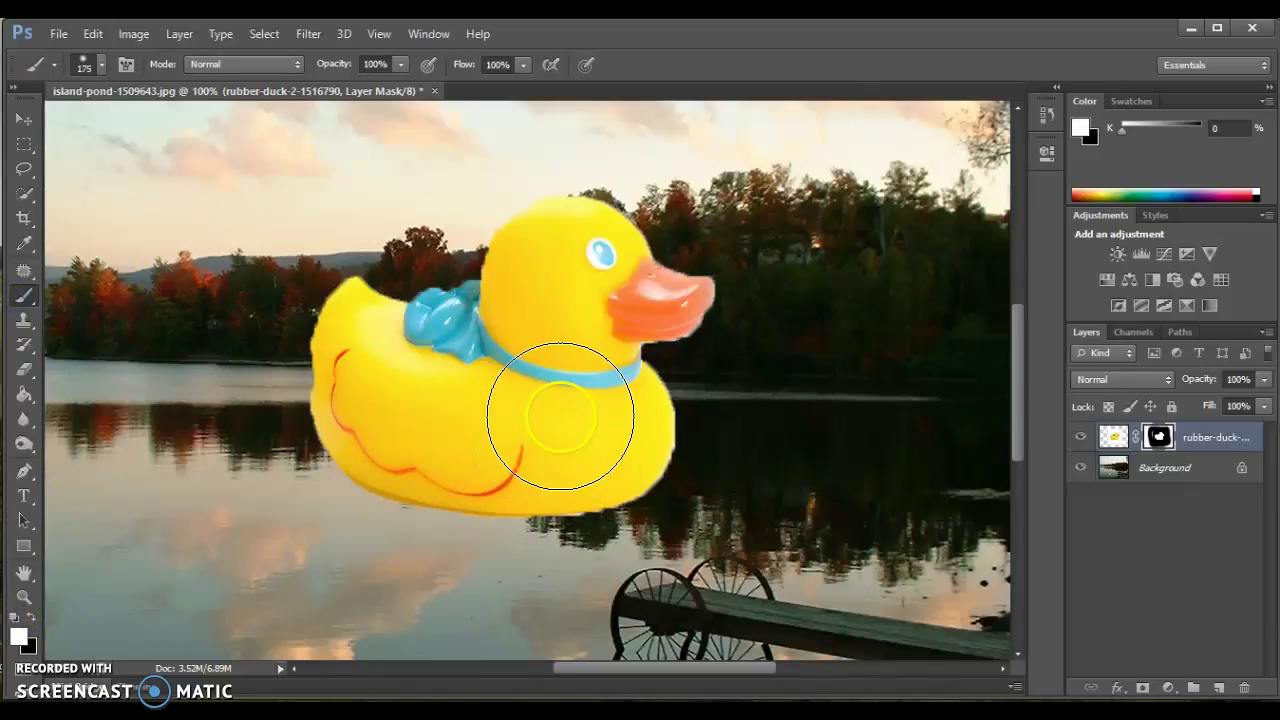
key(bracketleft)
key(bracketleft)
key(bracketleft)
key(bracketleft)
key(bracketleft)
key(bracketleft)
key(bracketleft)
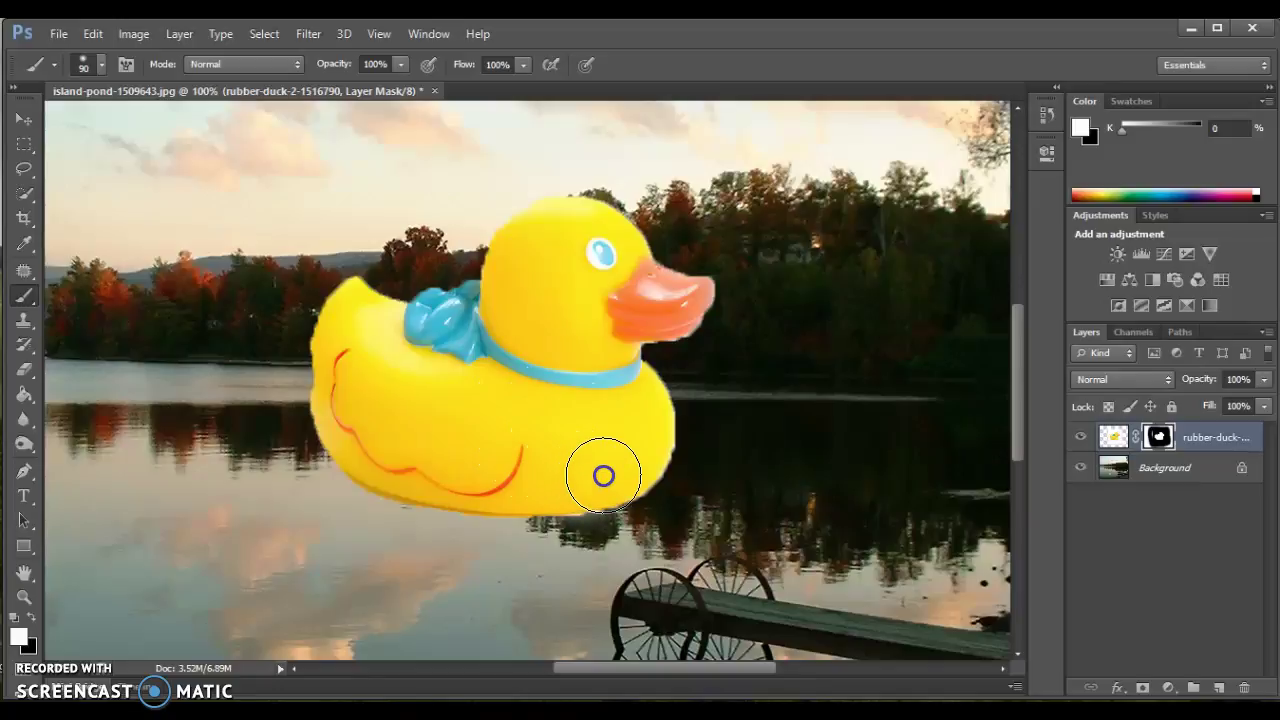
Step: Set the brush hardness to about 82% and refine the duck's front edge on the mask with white and black
click(100, 64)
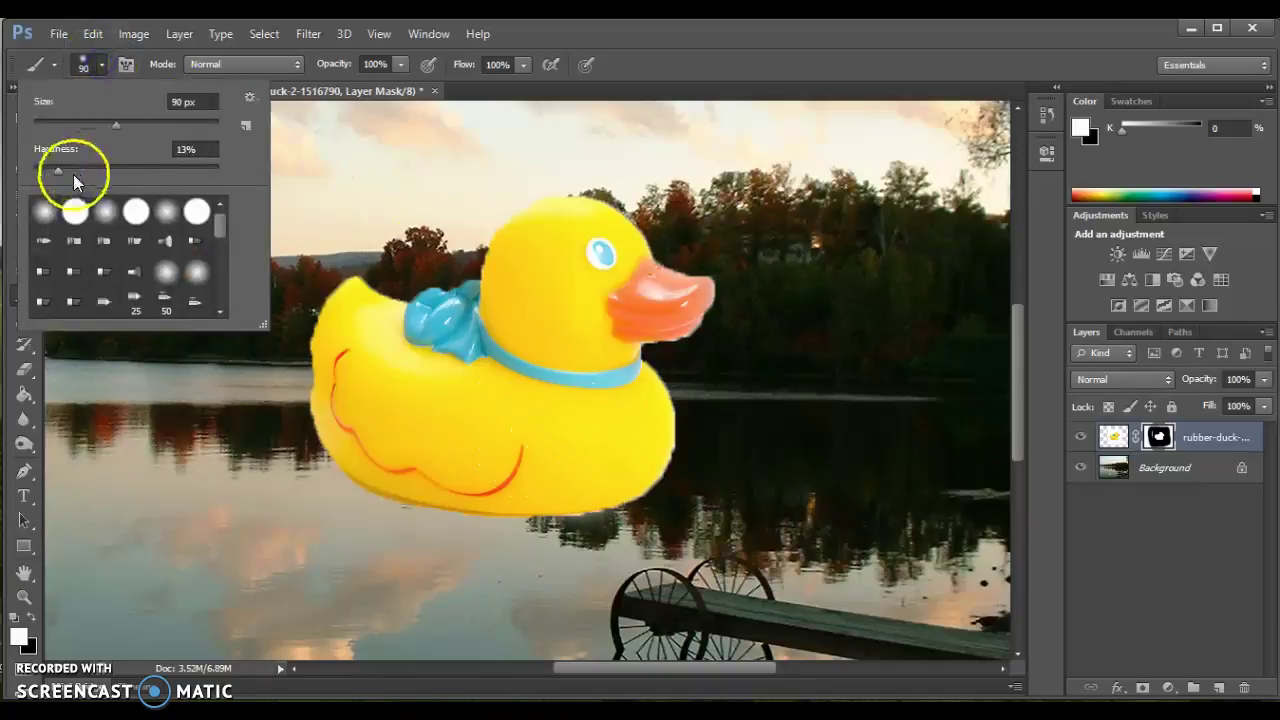
drag(60, 169, 93, 169)
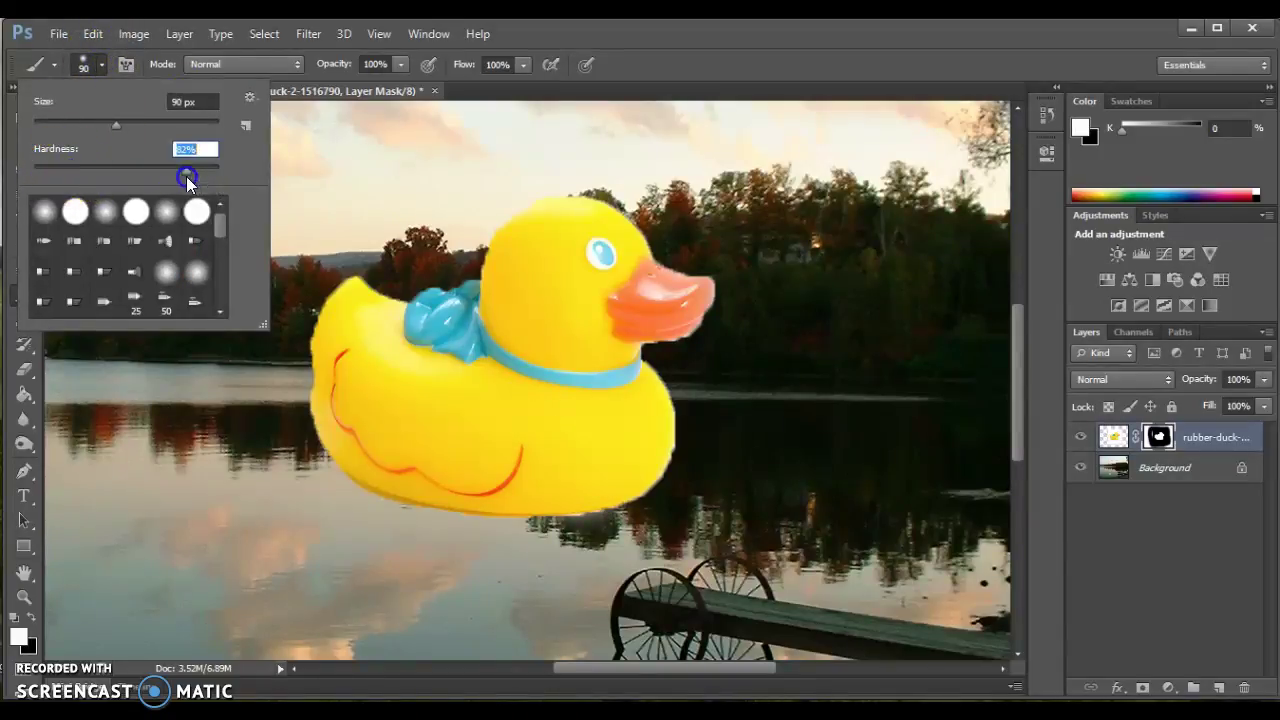
click(571, 466)
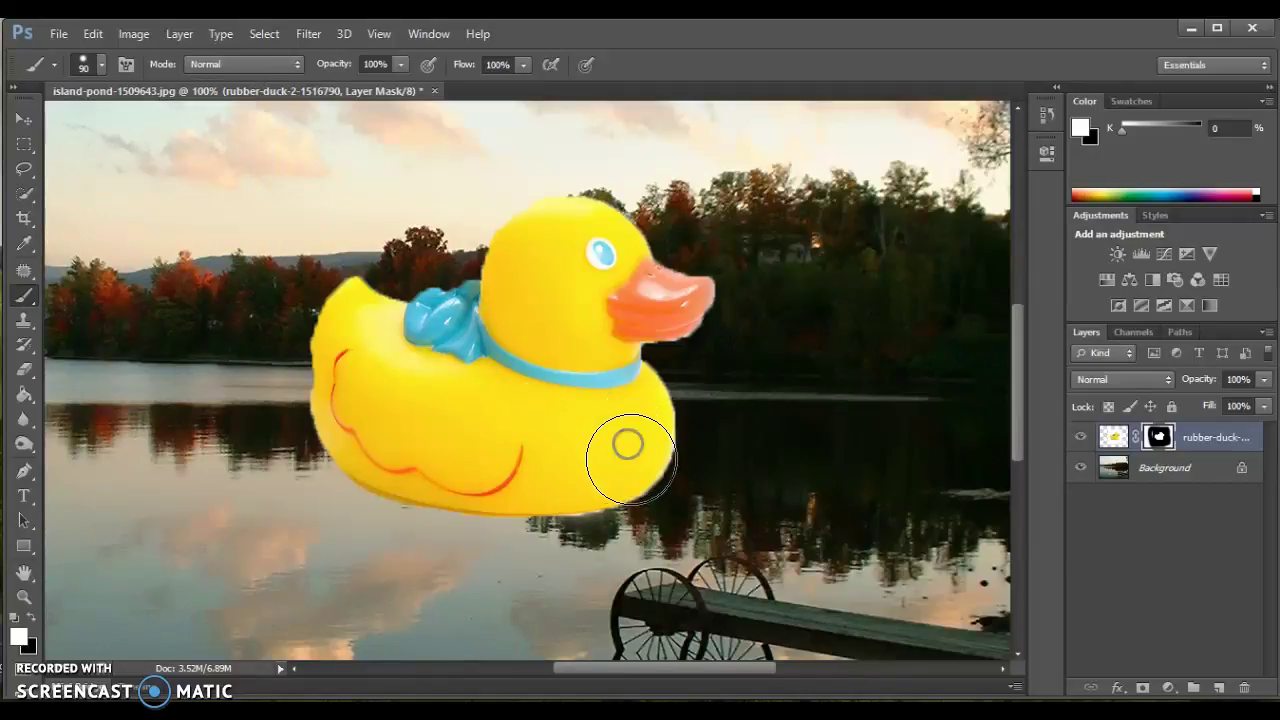
key(x)
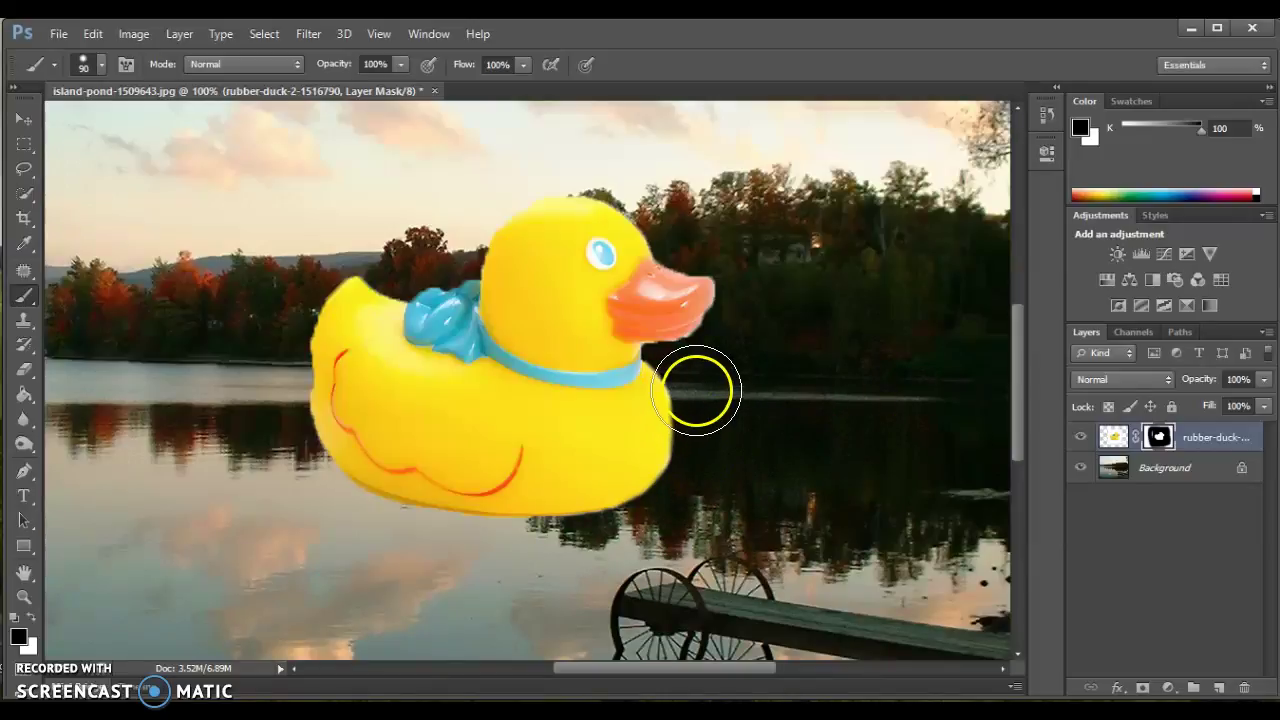
Step: Trim the white fringe beneath the duck's beak by painting black on the mask with a 25 px brush
click(26, 604)
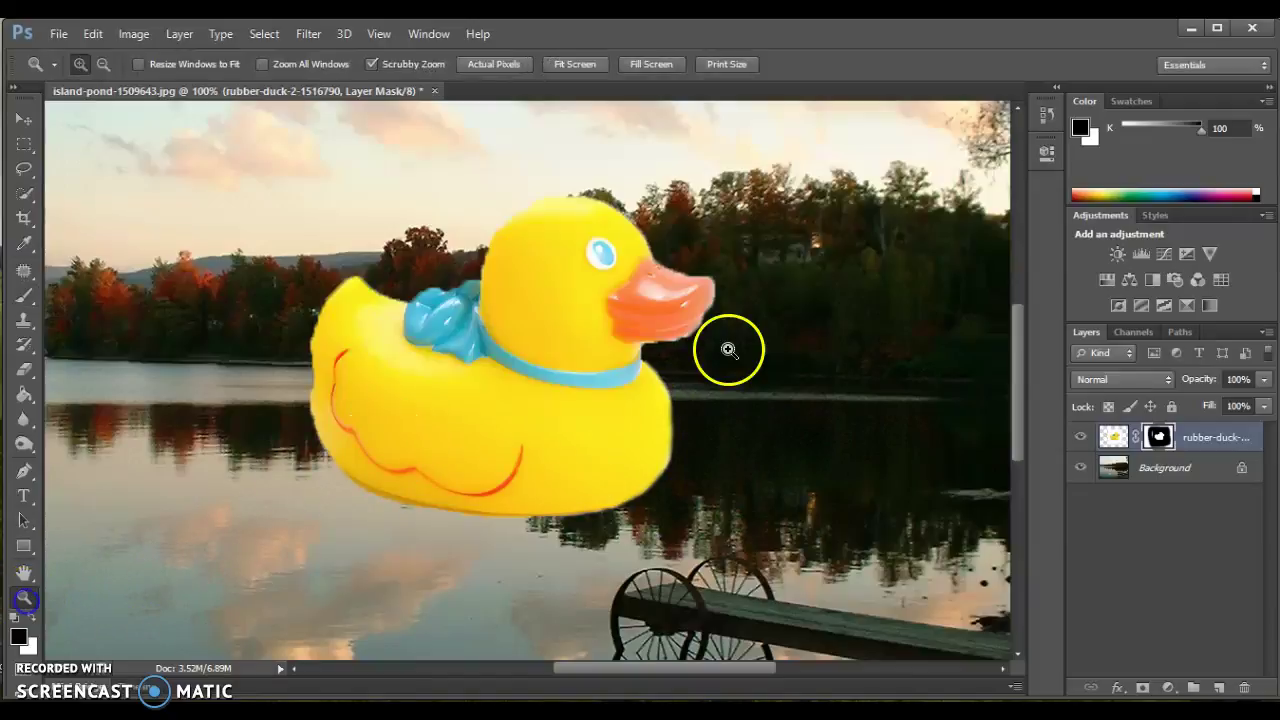
click(680, 360)
click(694, 348)
click(704, 334)
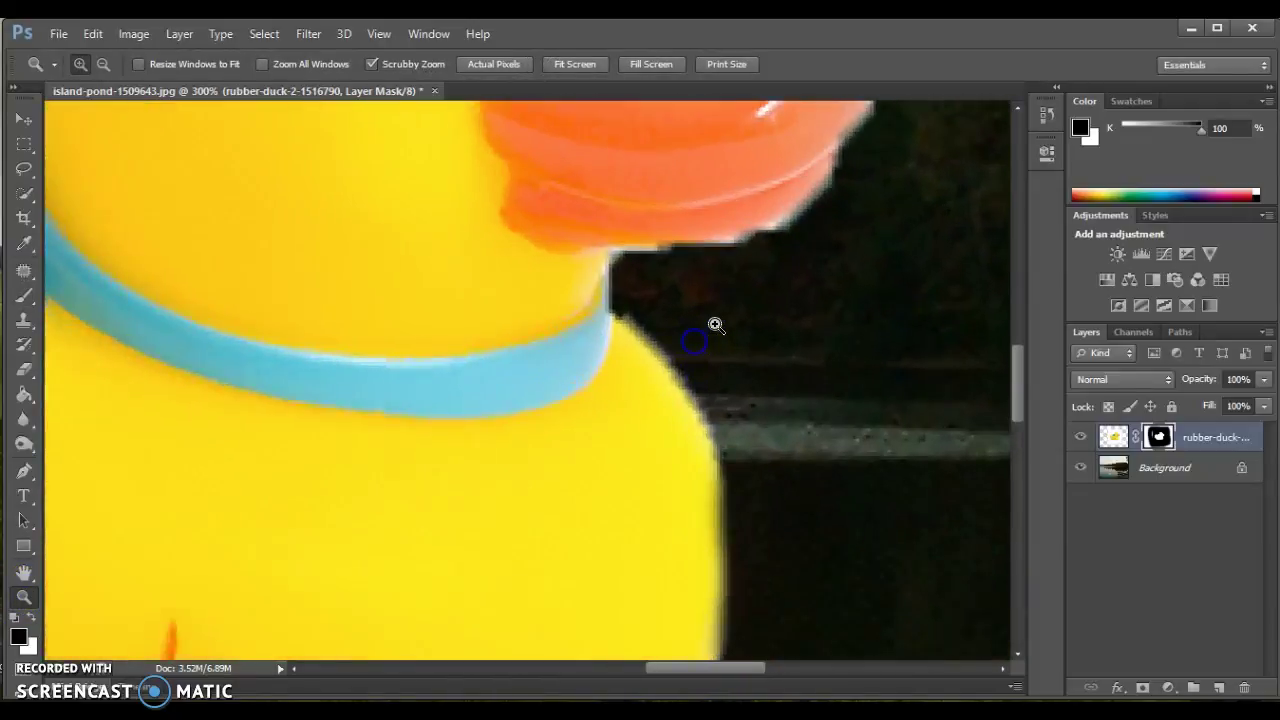
click(722, 318)
click(661, 342)
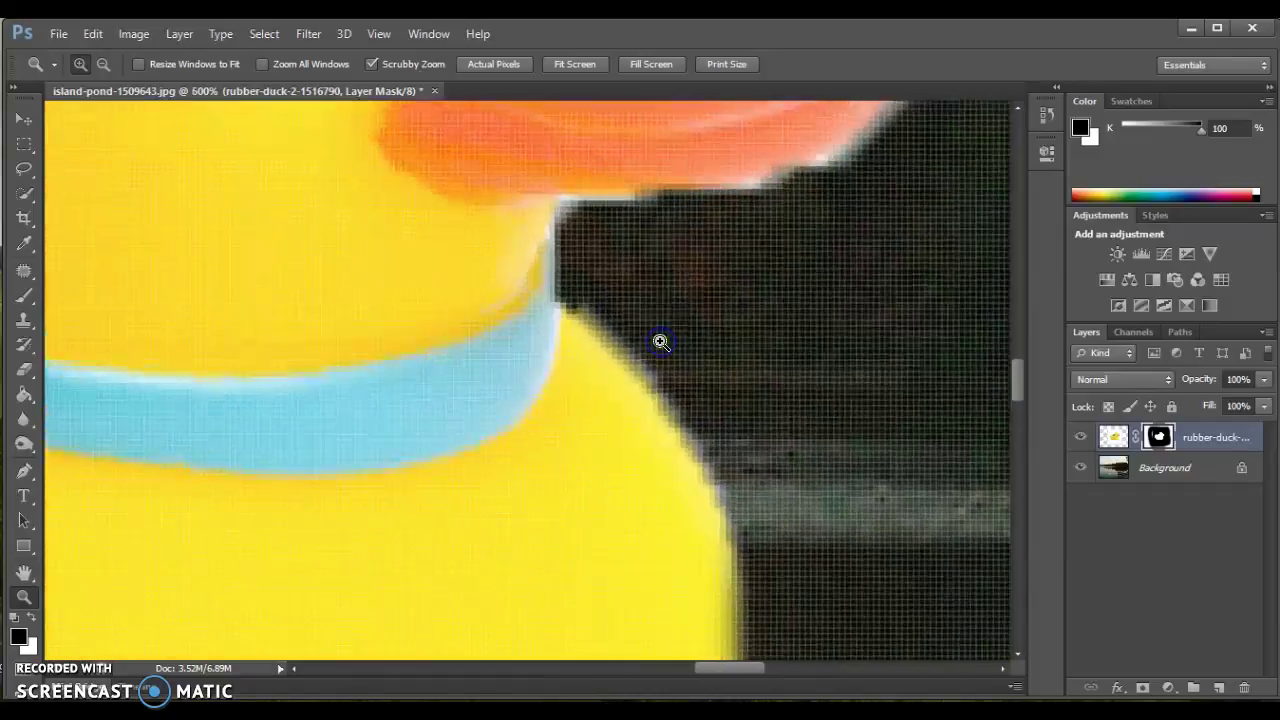
key(alt)
click(783, 331)
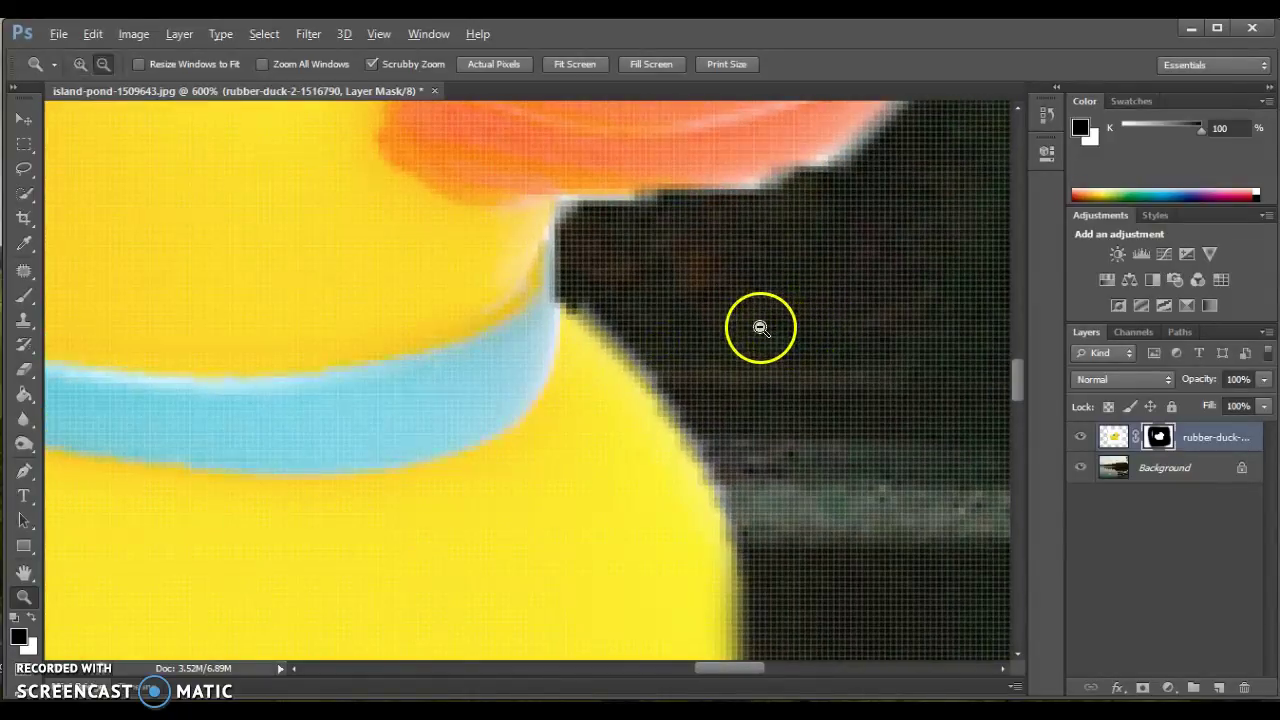
alt+click(762, 320)
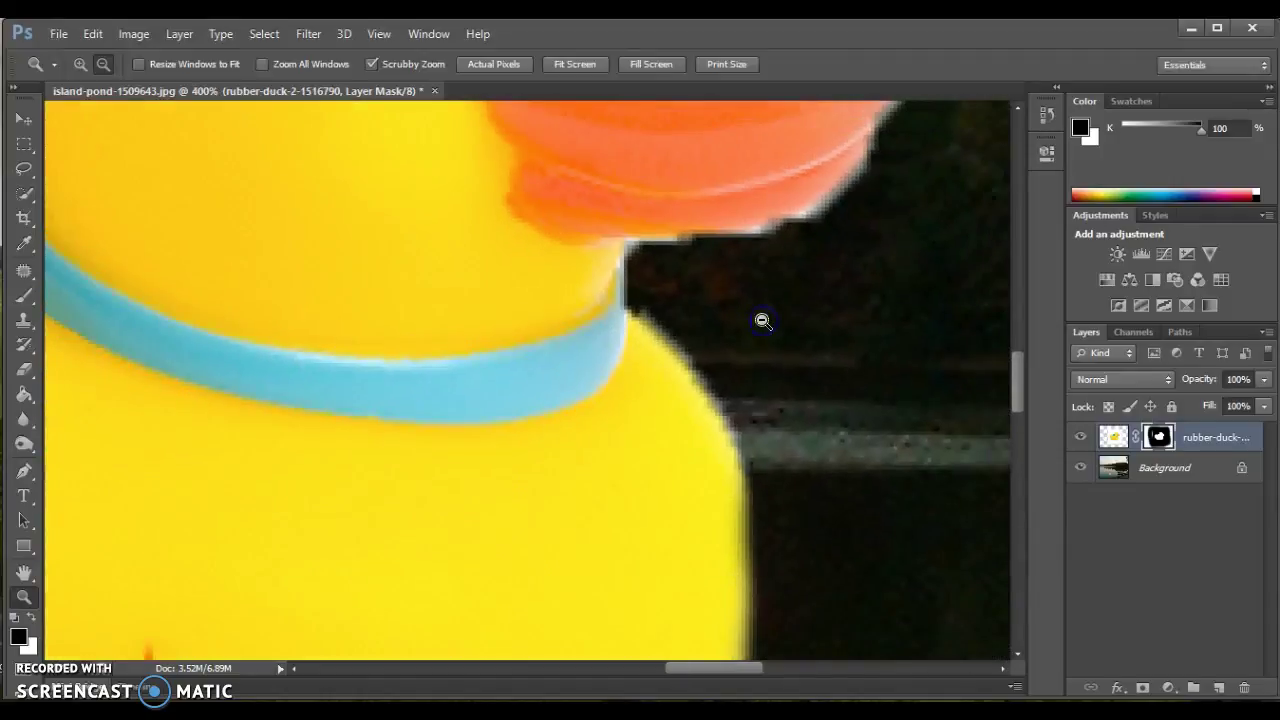
click(22, 294)
key(bracketleft)
key(bracketleft)
key(bracketleft)
key(bracketleft)
key(bracketleft)
key(bracketleft)
key(bracketleft)
mouse_move(771, 289)
mouse_down()
mouse_move(820, 262)
mouse_move(908, 181)
mouse_move(876, 216)
mouse_move(815, 245)
mouse_move(687, 283)
mouse_move(872, 229)
mouse_move(849, 250)
mouse_up()
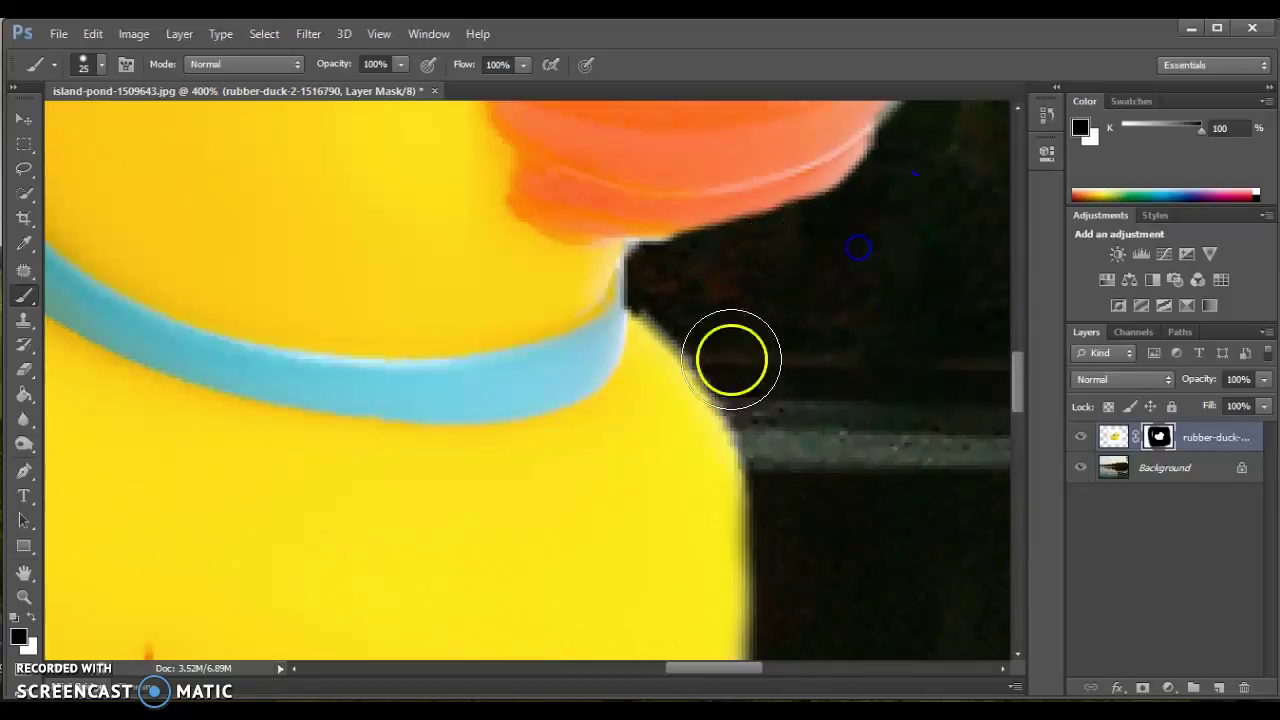
Step: Fit the image on screen and delete the duck layer's mask without applying it
click(24, 597)
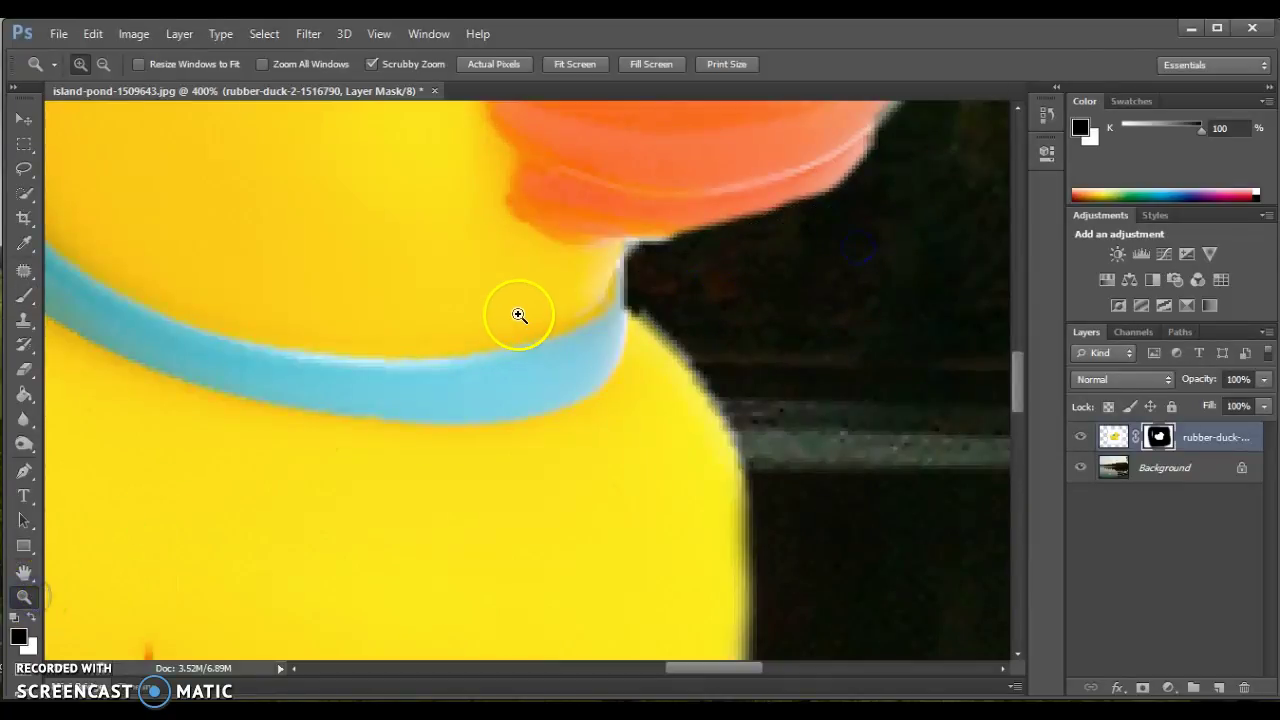
right_click(519, 313)
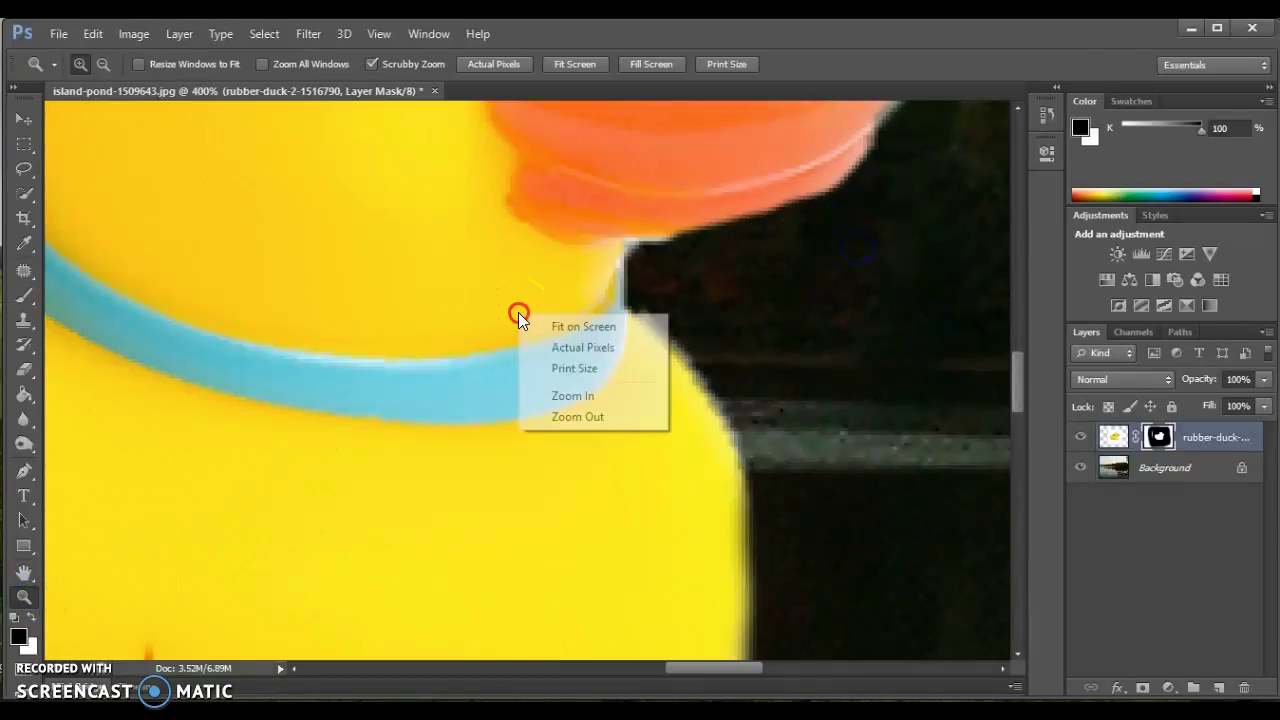
click(600, 330)
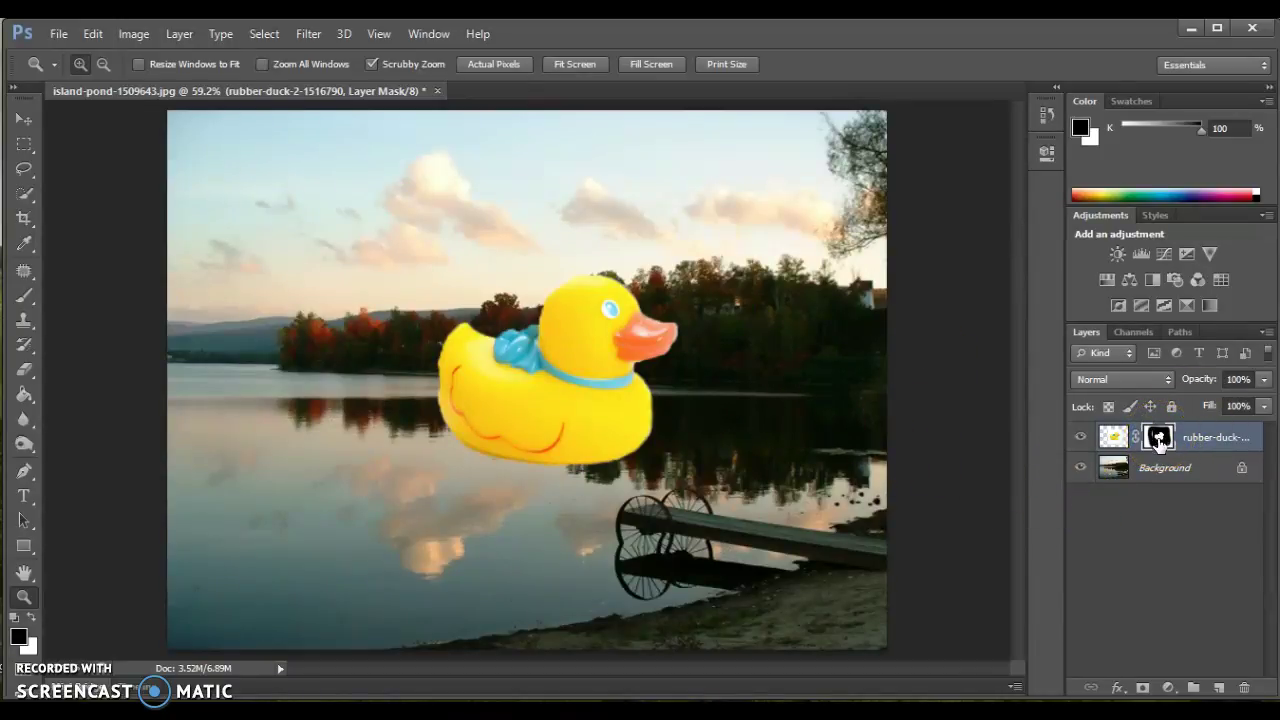
drag(1162, 443, 1247, 690)
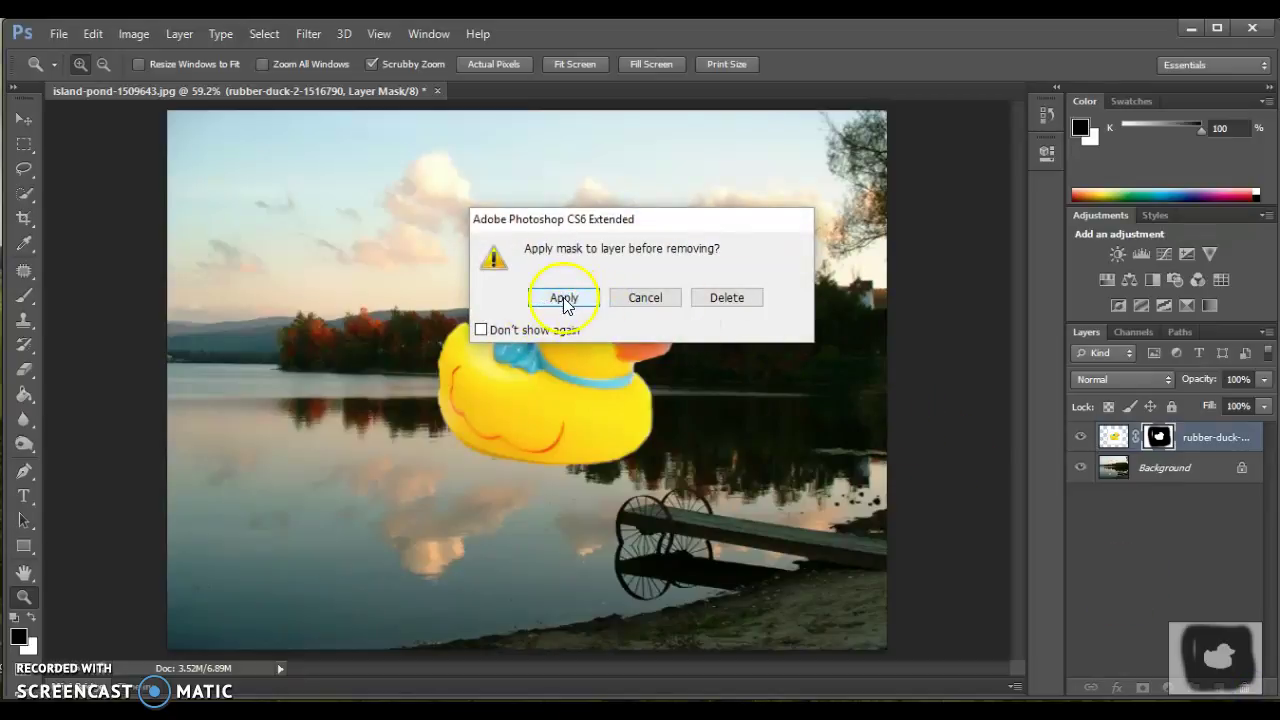
click(727, 298)
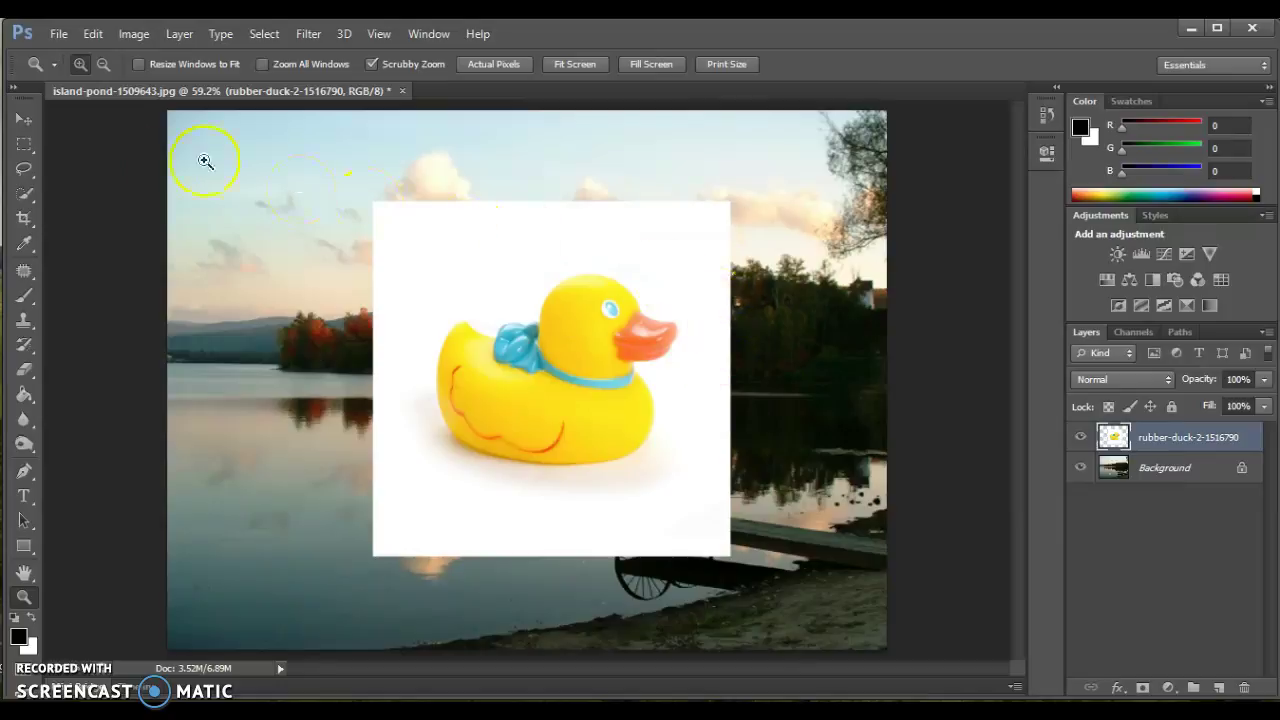
Step: Select the white background around the duck with the Quick Selection tool and correct the selection around its head, beak and outside the white square
click(26, 194)
mouse_move(705, 246)
mouse_down()
mouse_move(565, 220)
mouse_move(394, 254)
mouse_up()
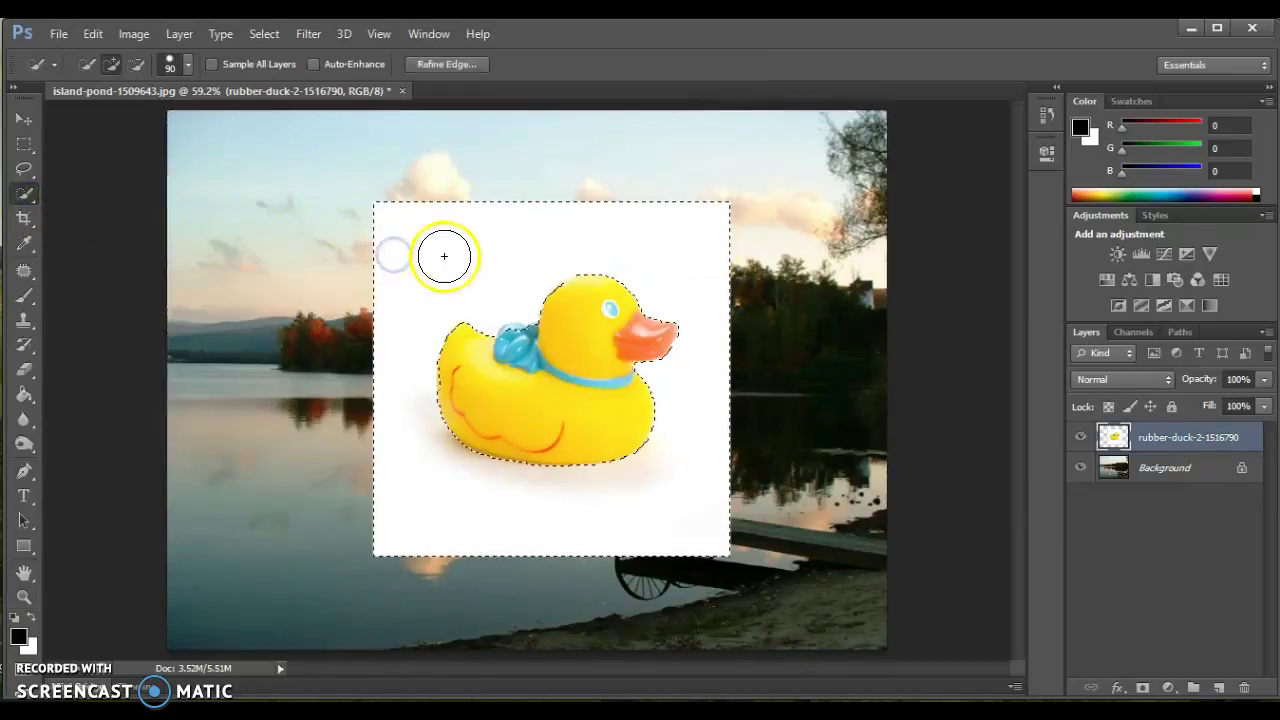
mouse_move(620, 289)
mouse_down()
mouse_move(594, 303)
mouse_move(612, 310)
mouse_up()
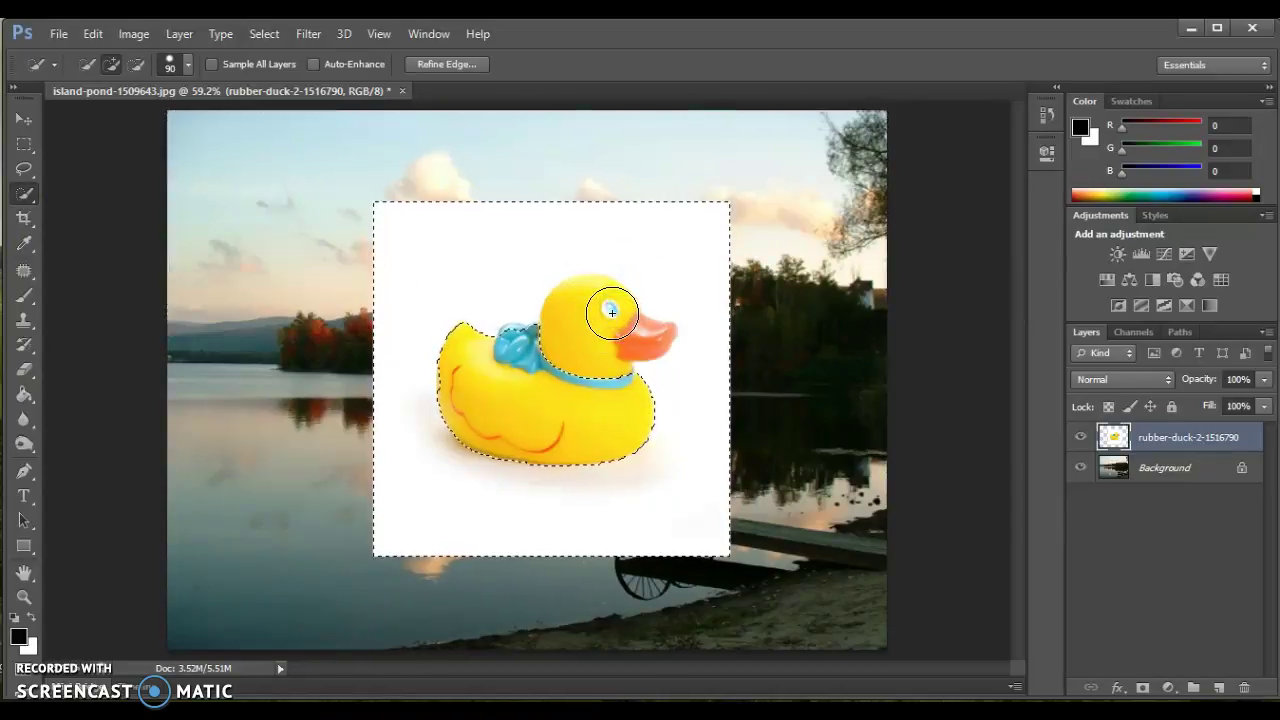
key(alt)
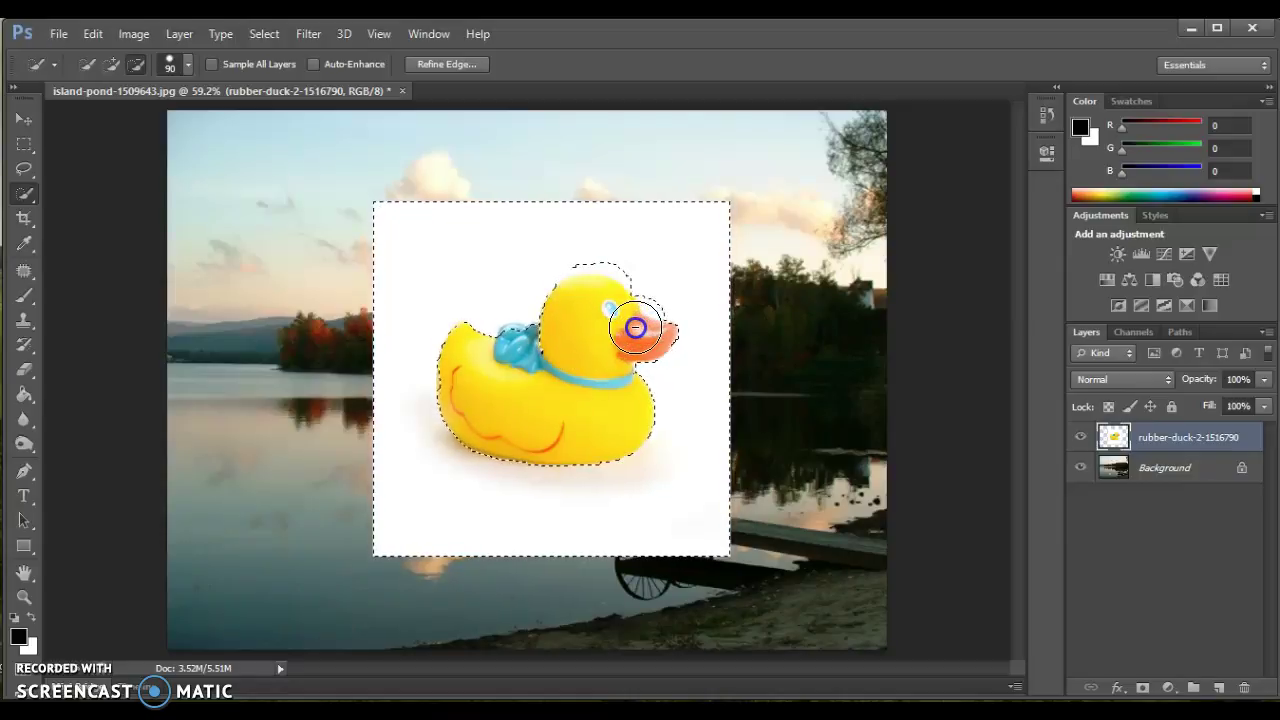
drag(685, 292, 659, 286)
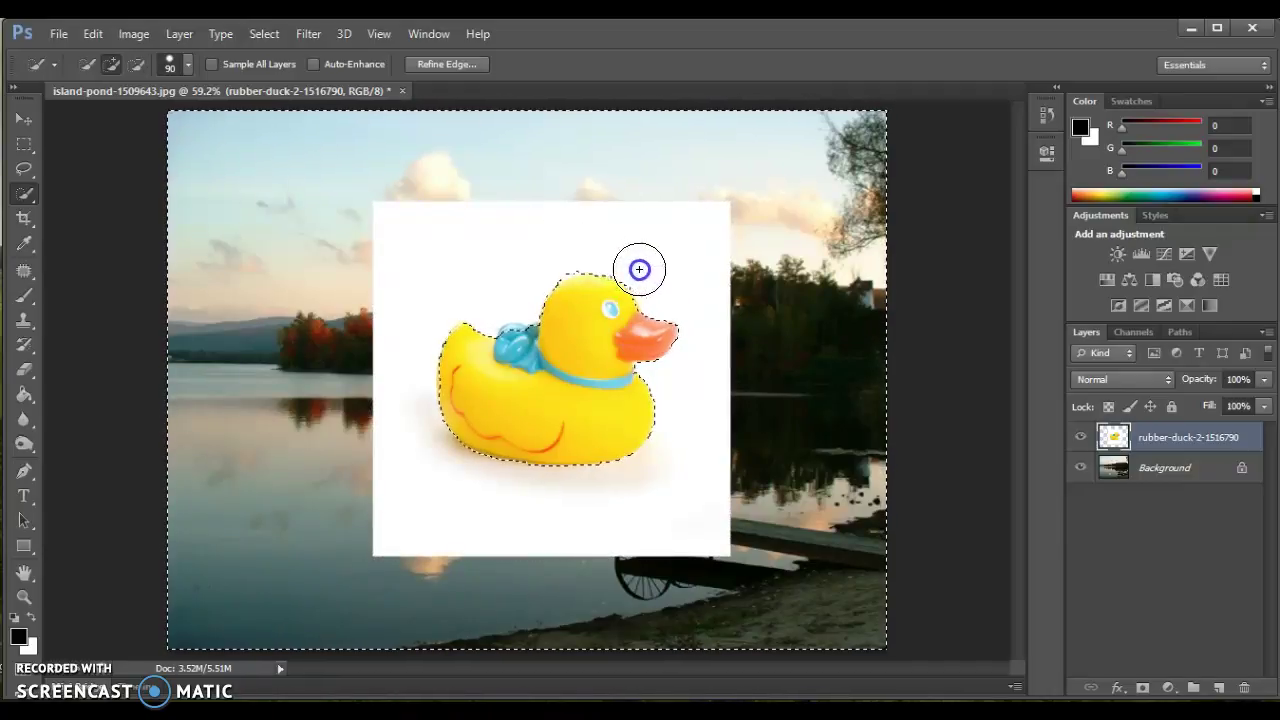
drag(749, 206, 894, 174)
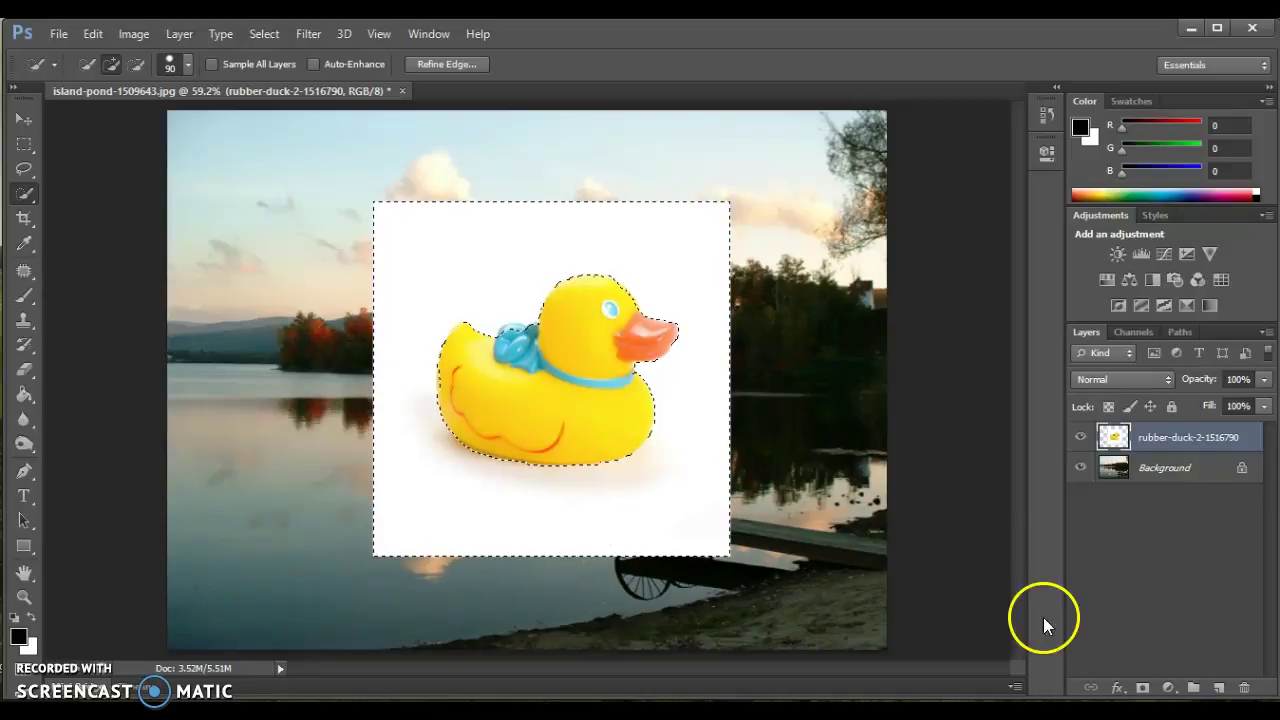
Step: Try adding a layer mask from the background selection, undo it, and check the history and the available undo command
alt+click(1143, 688)
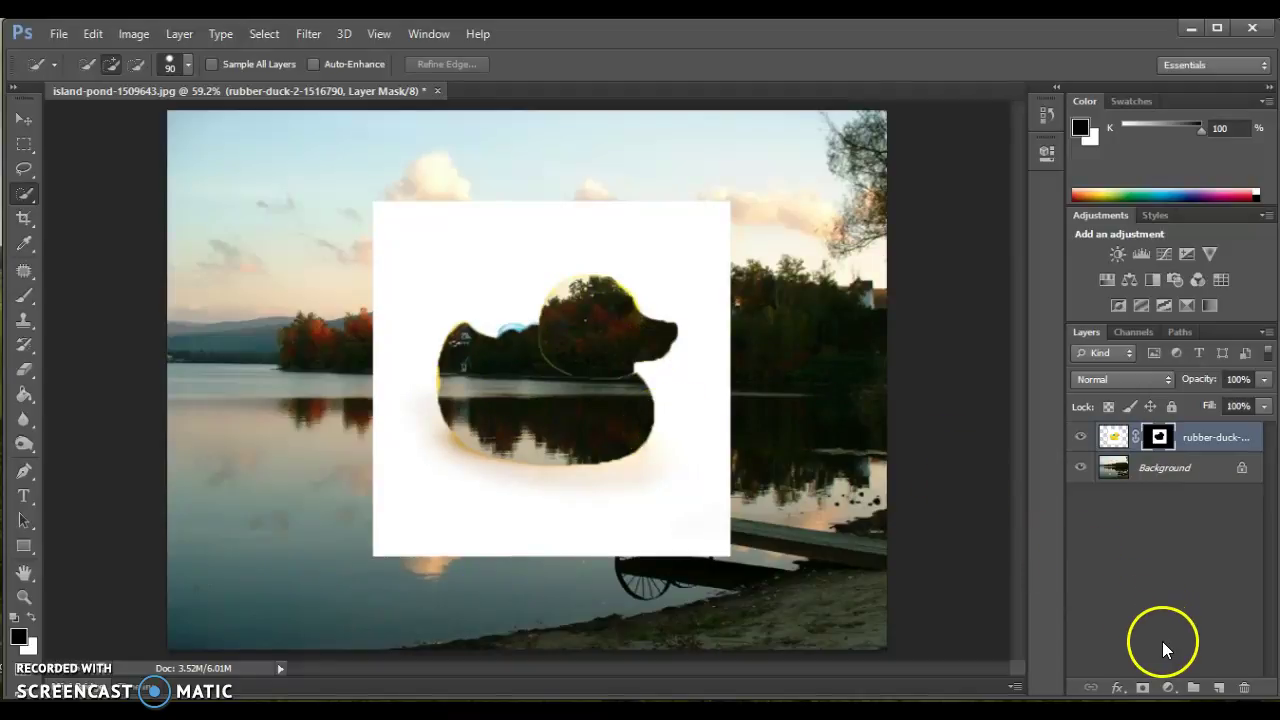
key(ctrl+z)
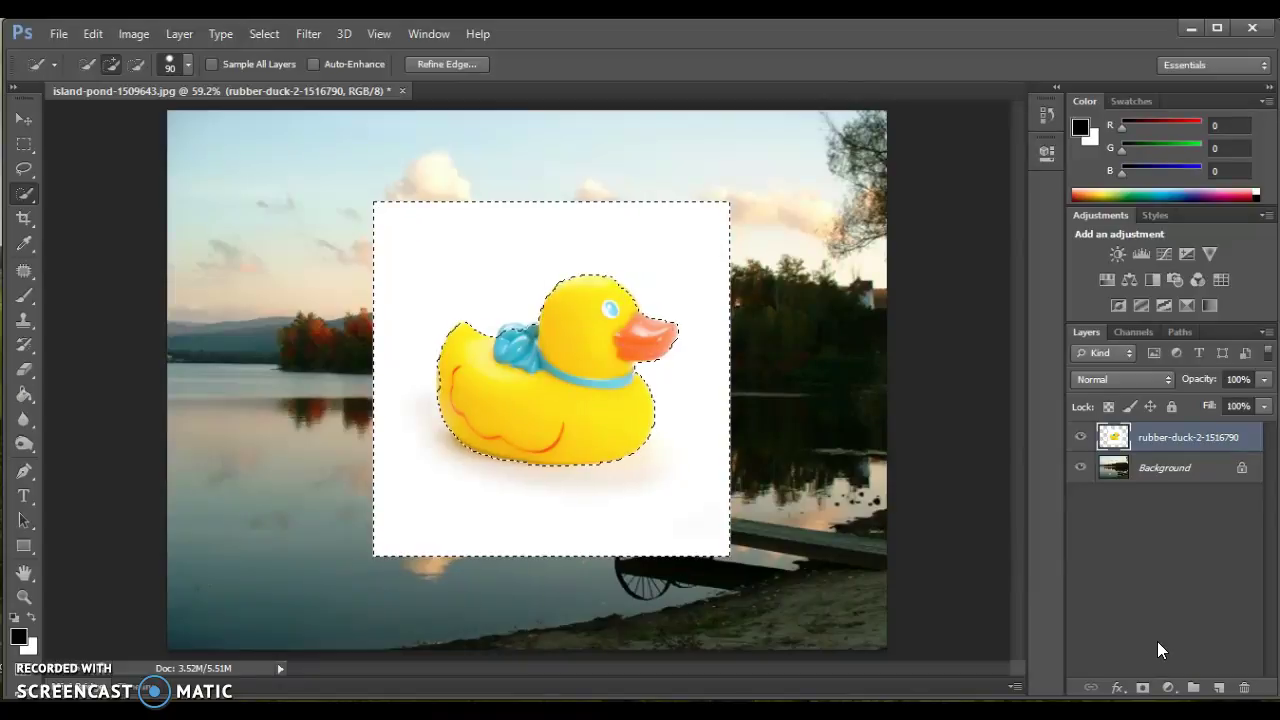
click(1047, 113)
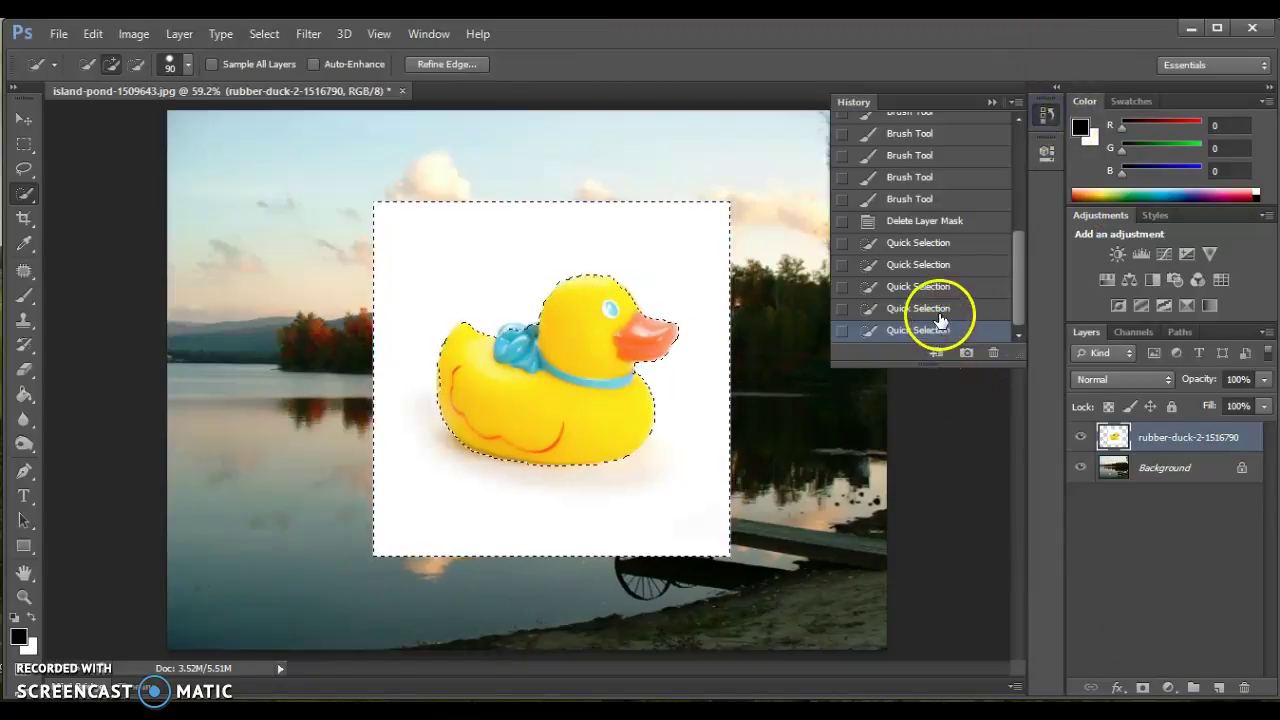
click(1045, 112)
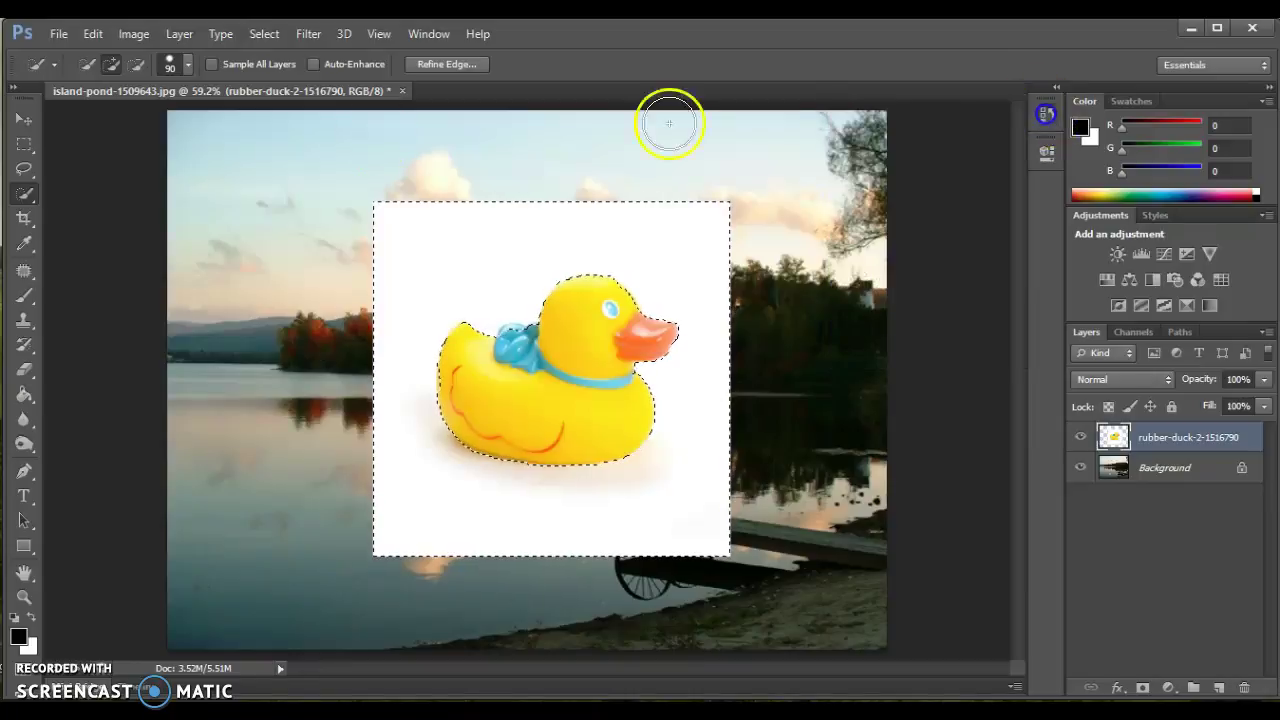
click(93, 34)
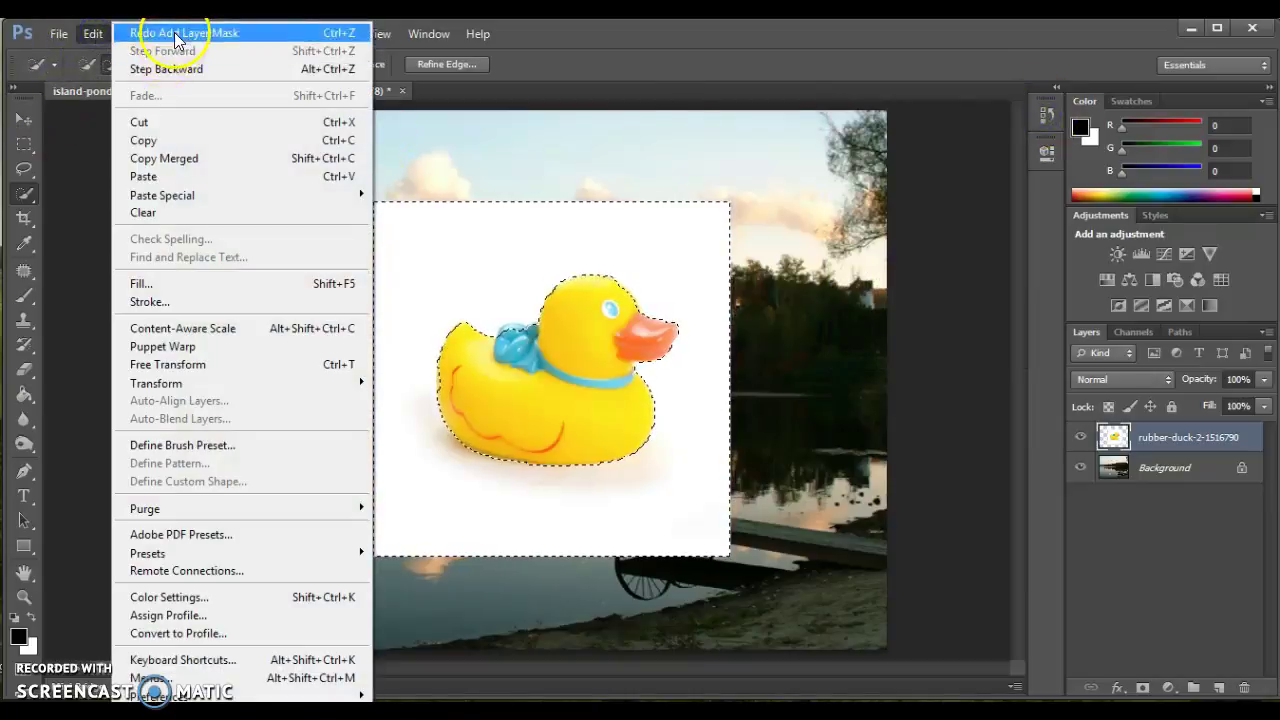
click(861, 308)
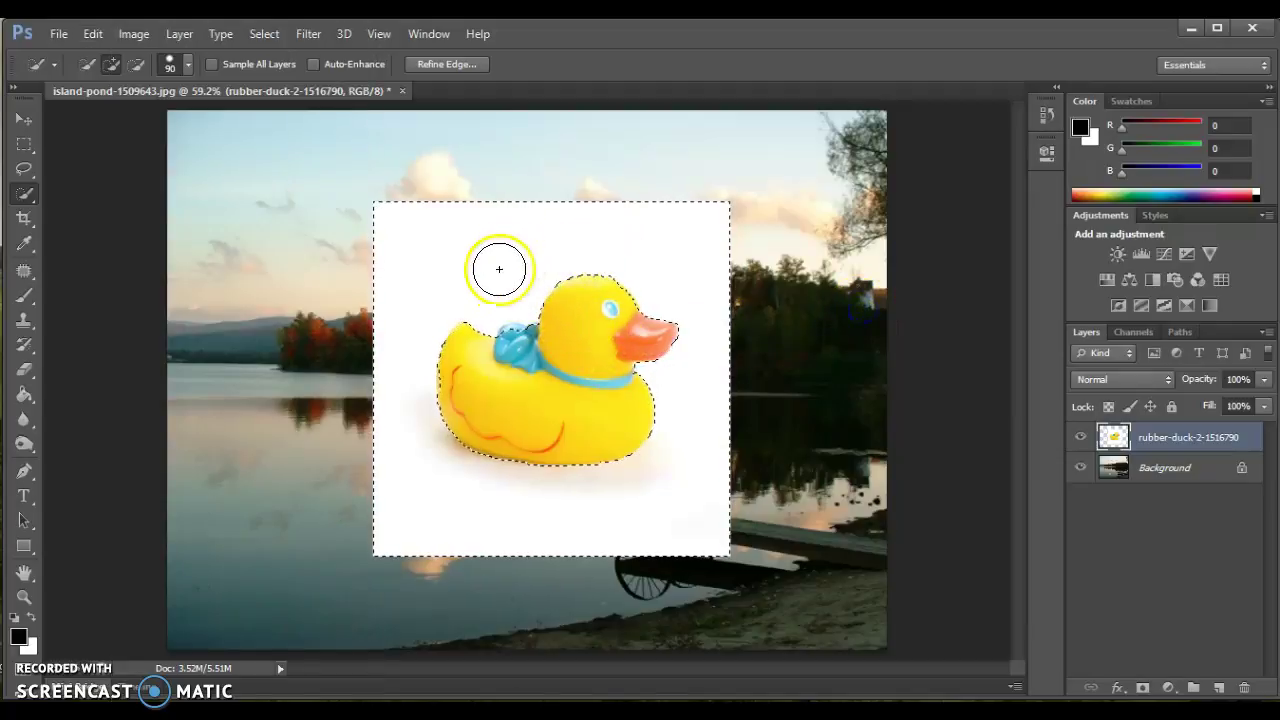
Step: Invert the selection and add a layer mask from it to the duck layer
click(264, 33)
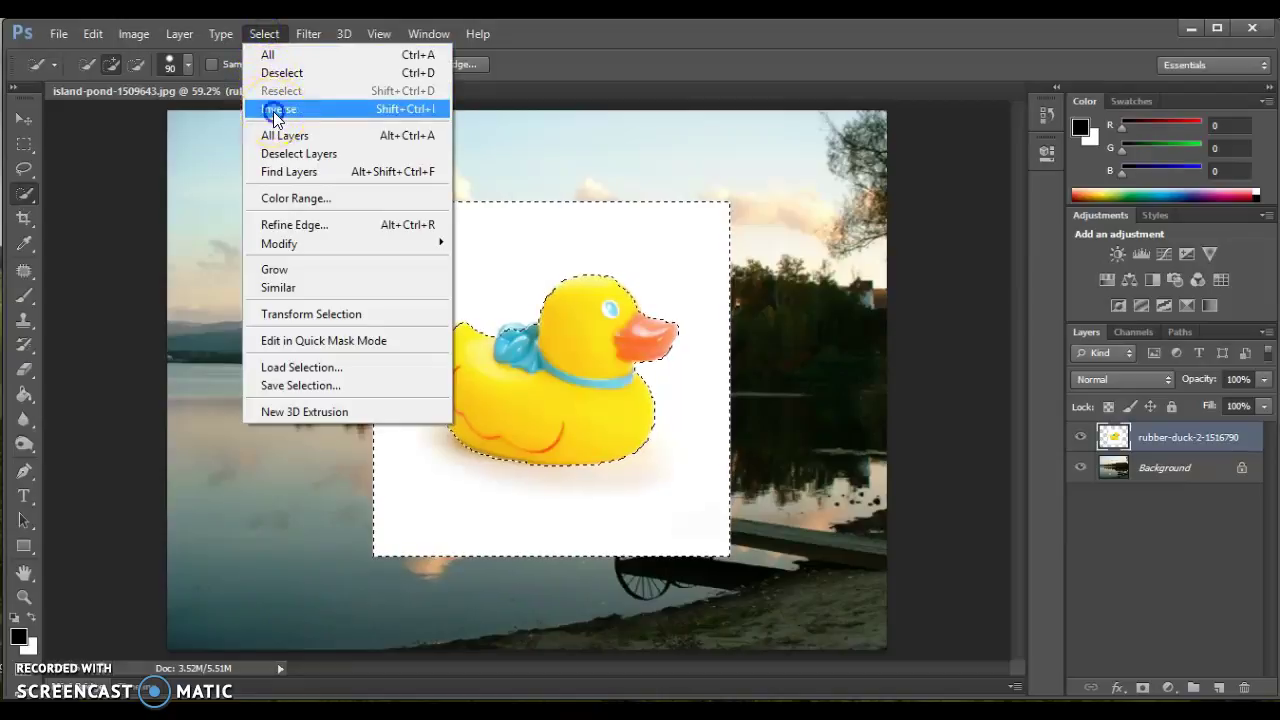
click(276, 112)
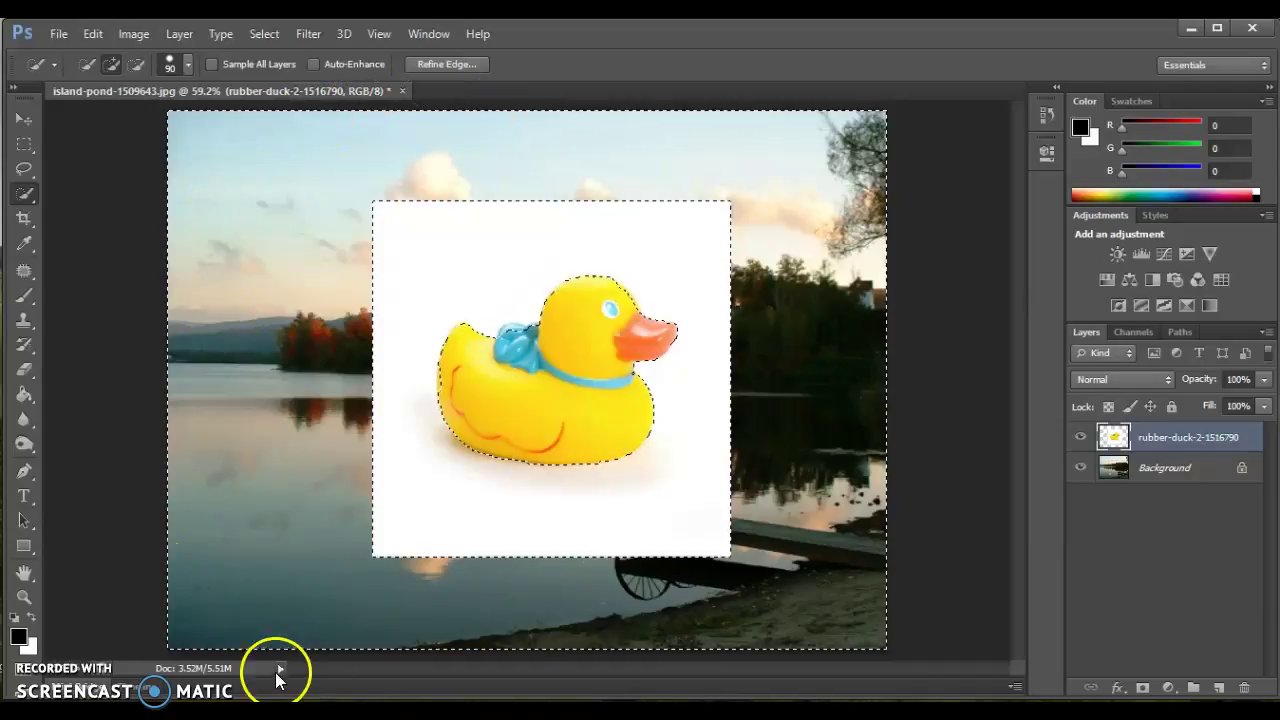
click(1142, 690)
click(1142, 690)
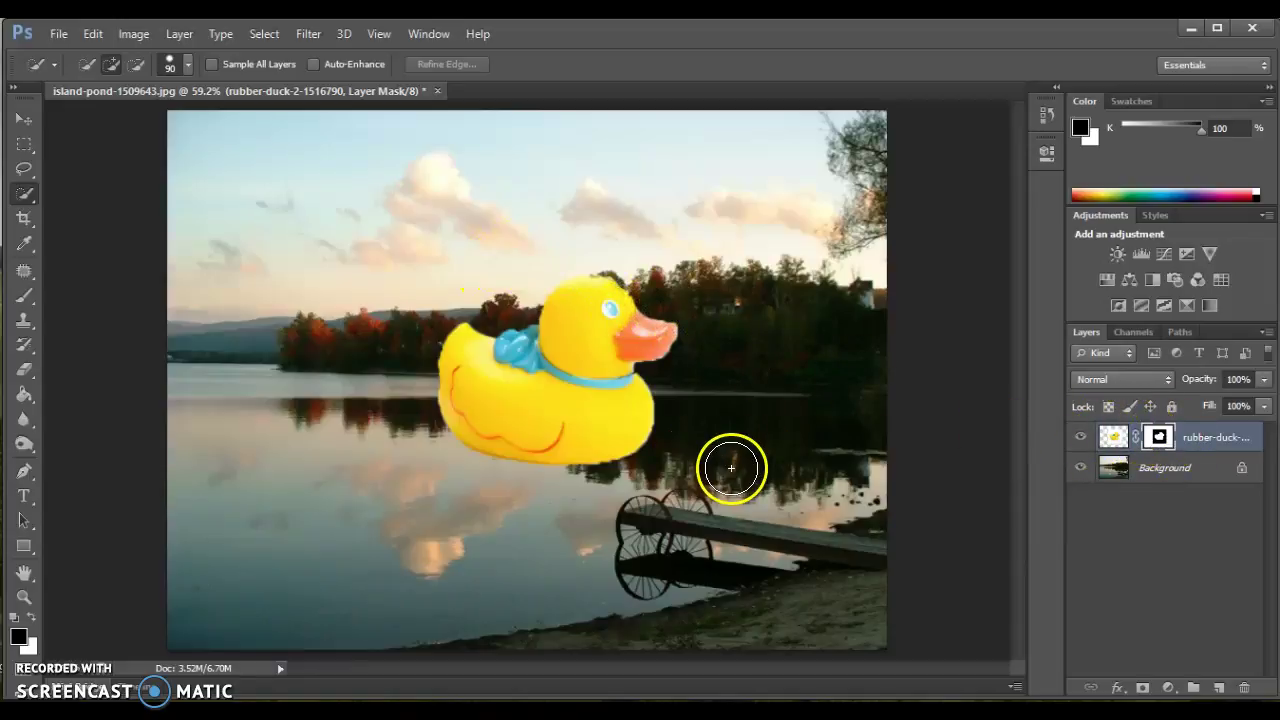
Step: Clear any selection and trim the duck's lower front edge by painting black on the mask with a 90 px brush
drag(733, 425, 751, 363)
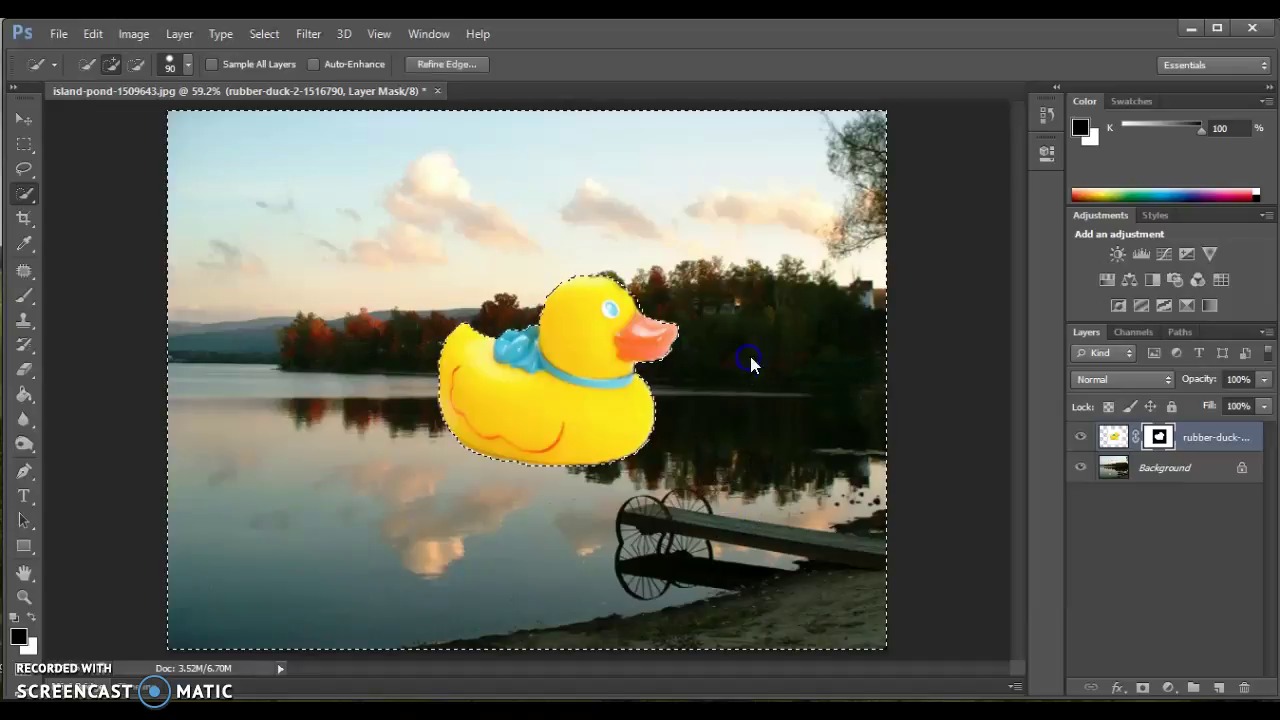
key(ctrl+d)
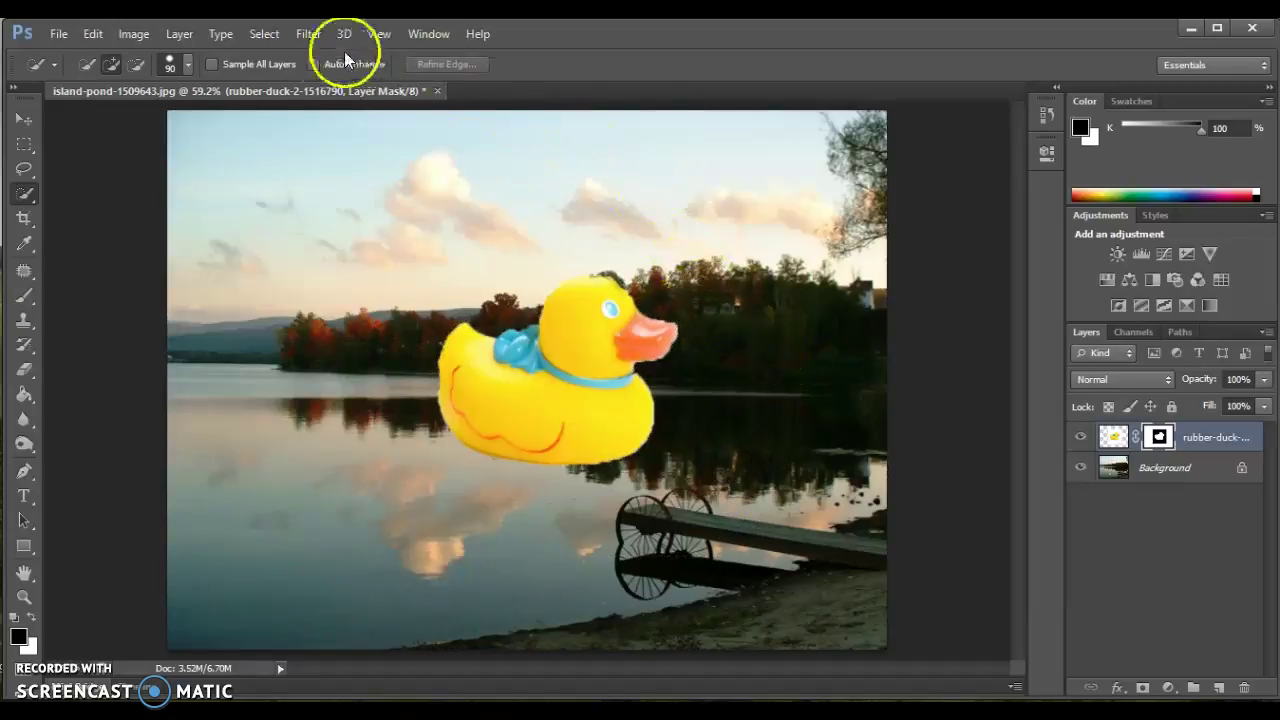
click(24, 295)
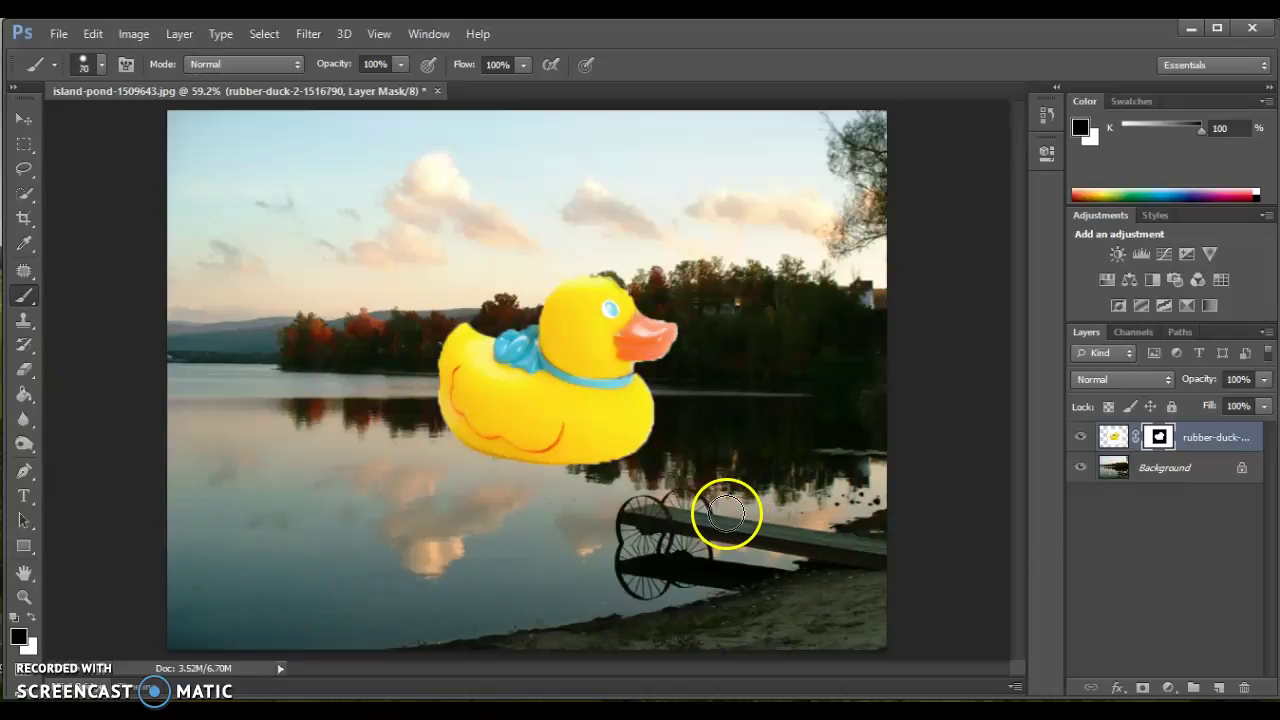
click(727, 513)
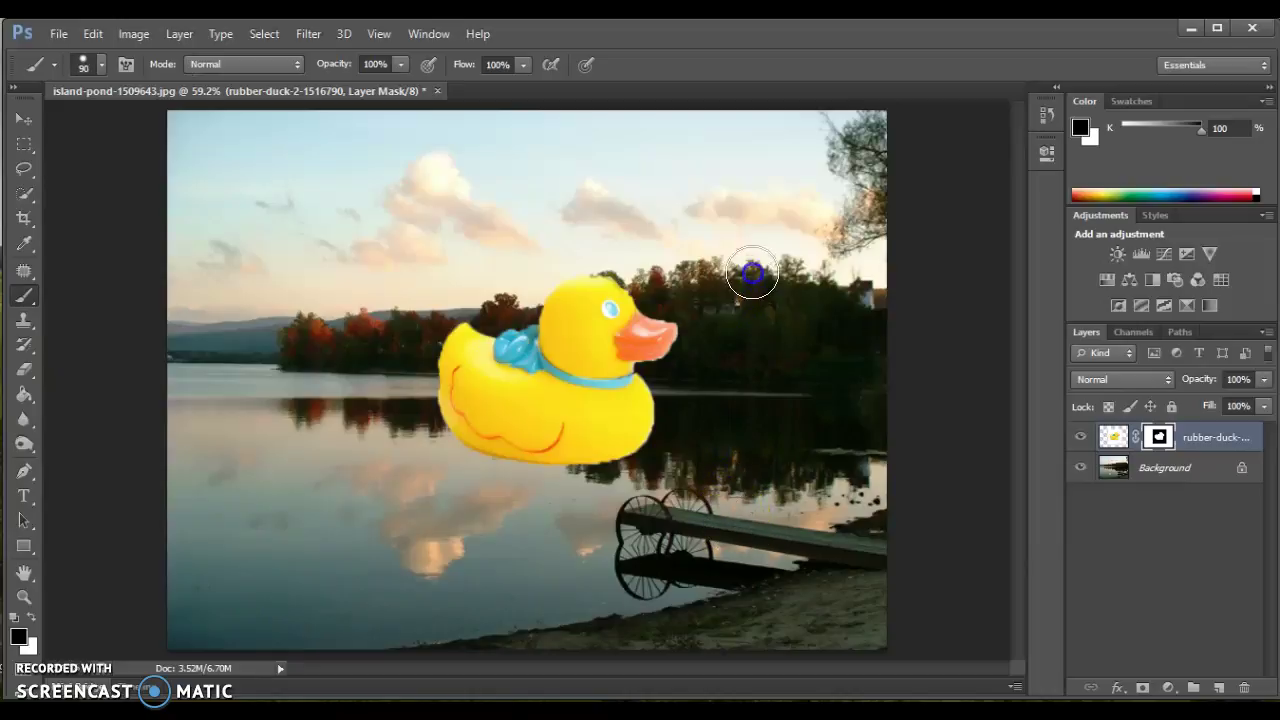
click(673, 431)
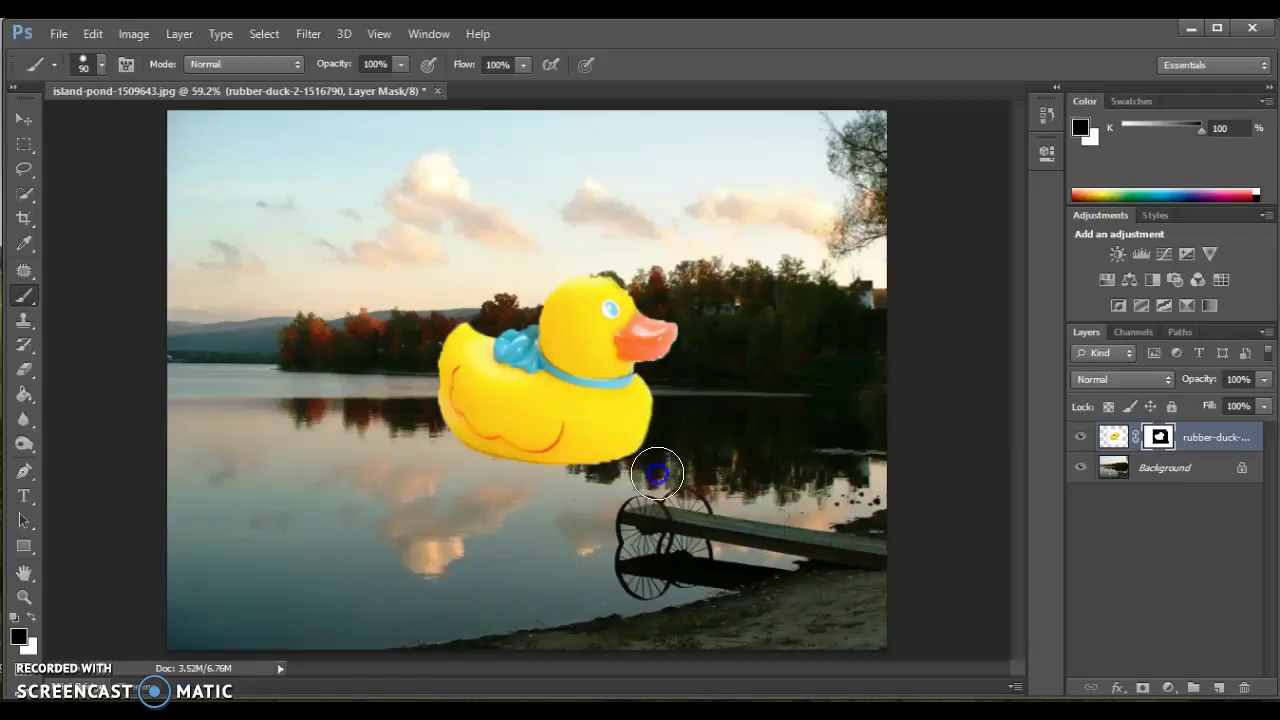
click(677, 395)
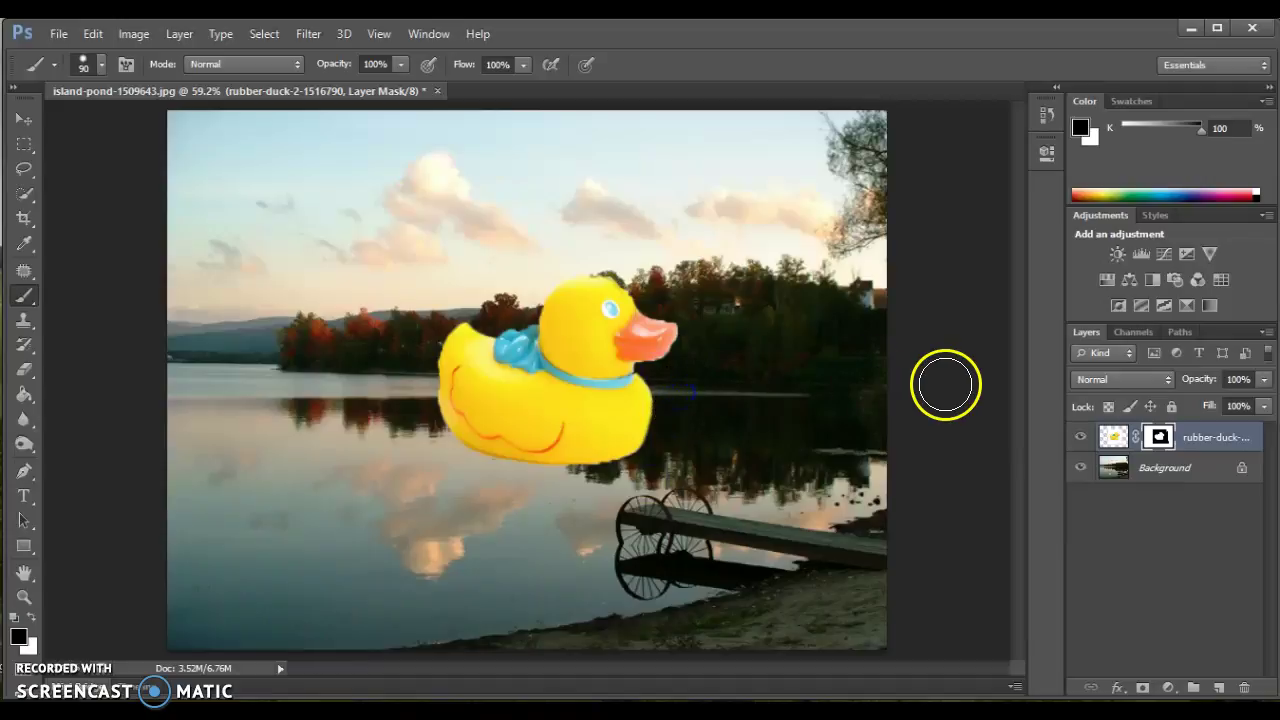
Step: Delete the duck layer's mask without applying it and give the layer a blank white mask
drag(1159, 437, 1246, 689)
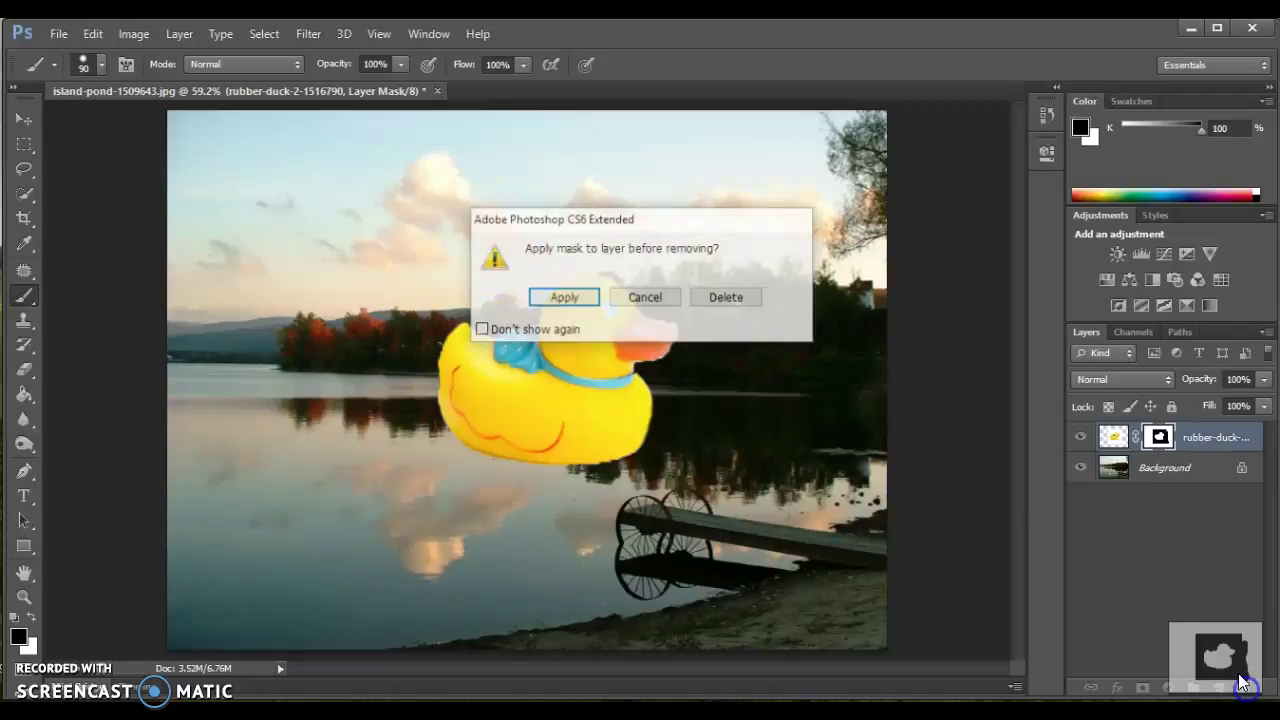
click(734, 299)
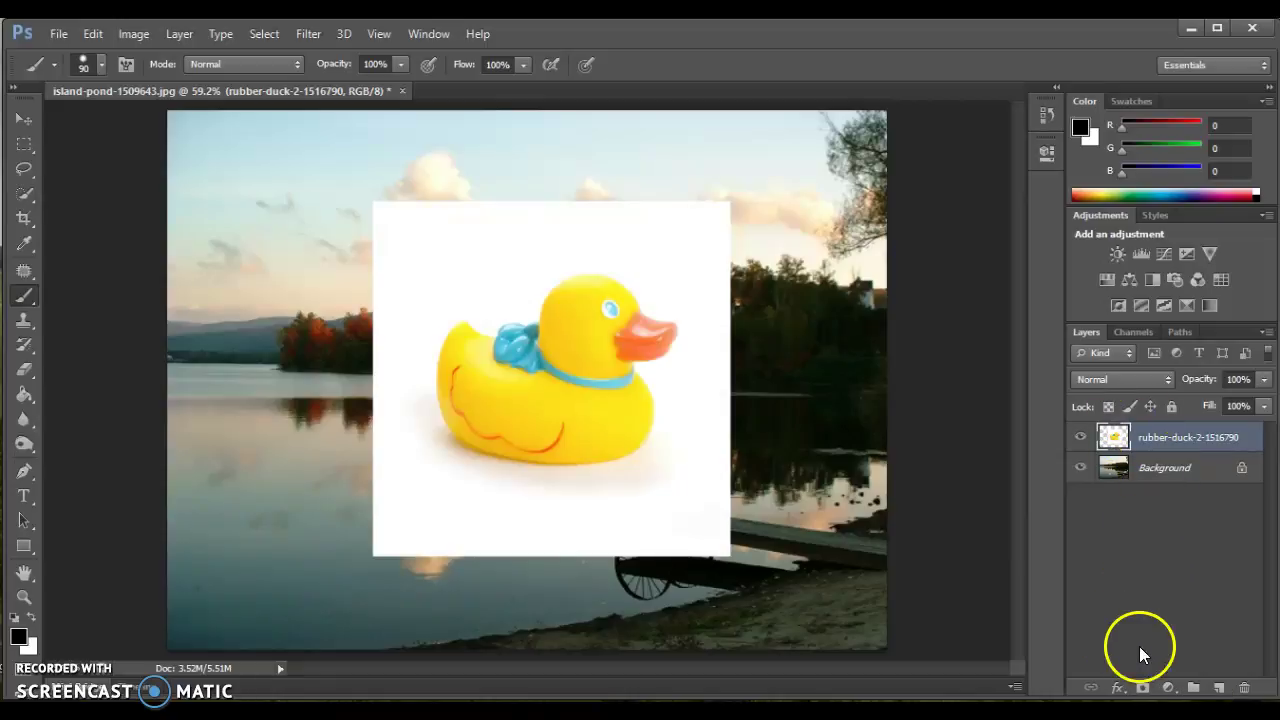
click(1141, 689)
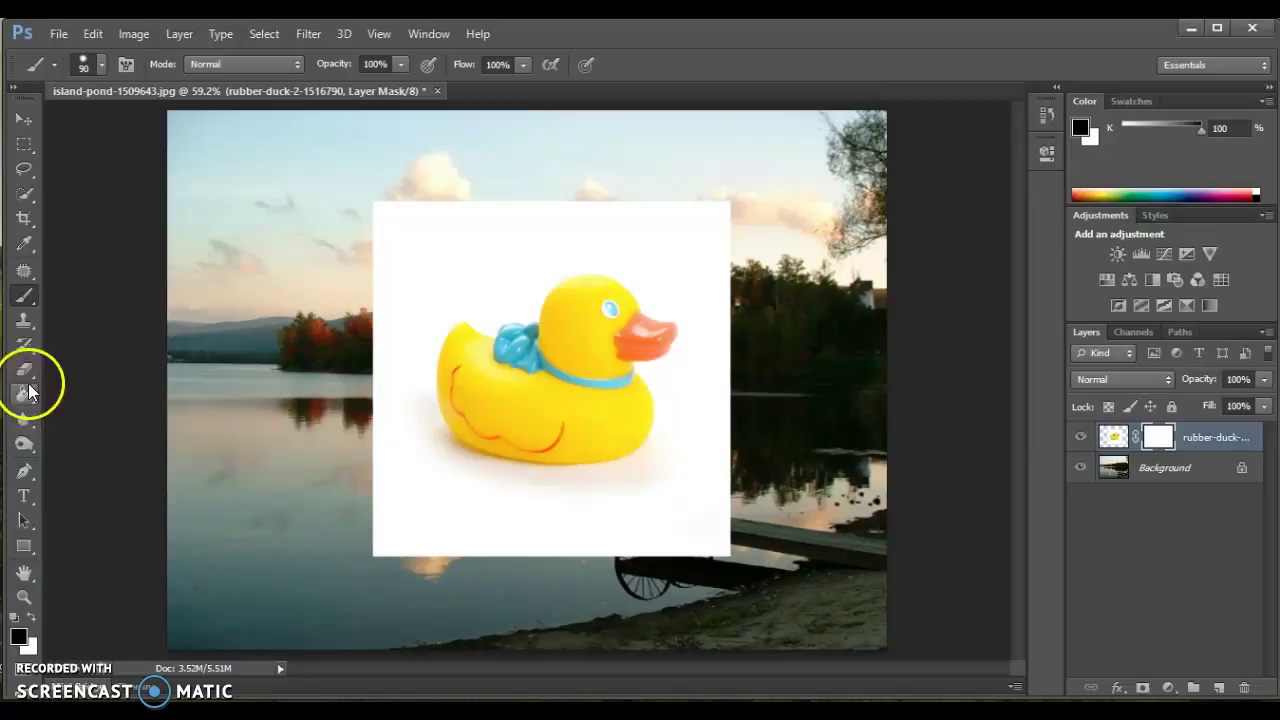
Step: Draw a black-to-white linear gradient on the duck's layer mask from below the white square straight up to just above it
drag(22, 400, 105, 390)
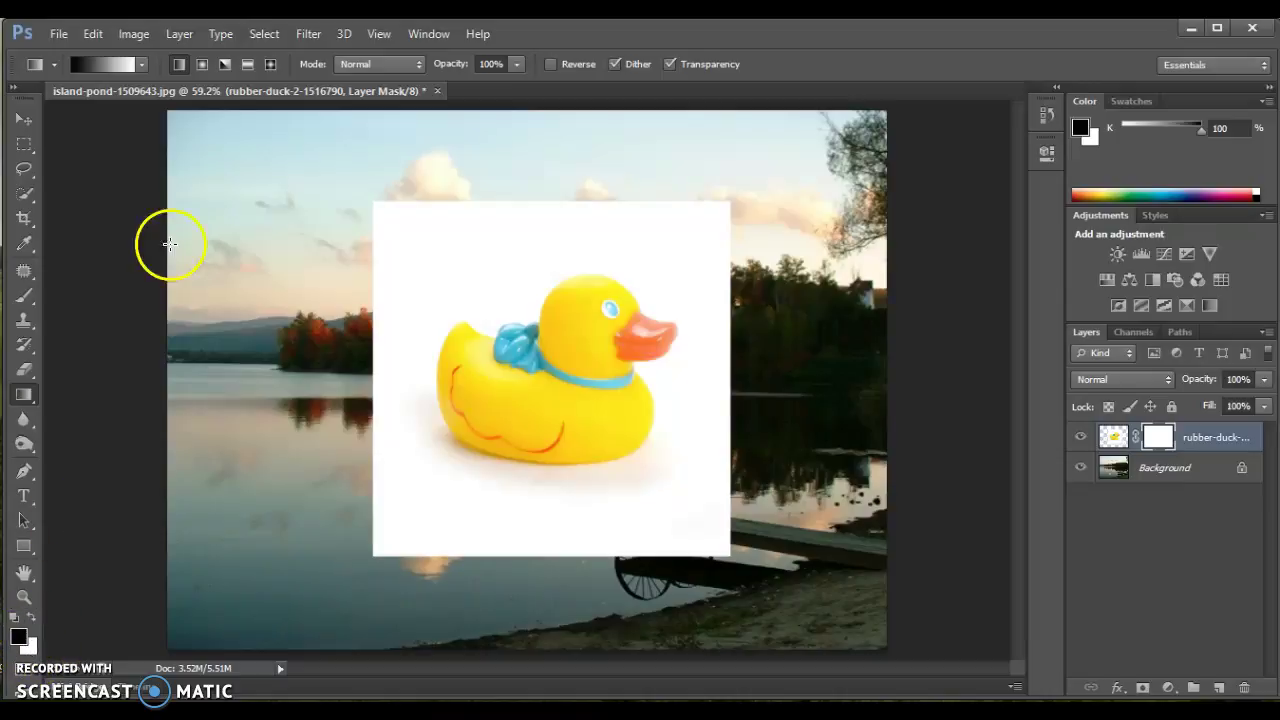
click(140, 65)
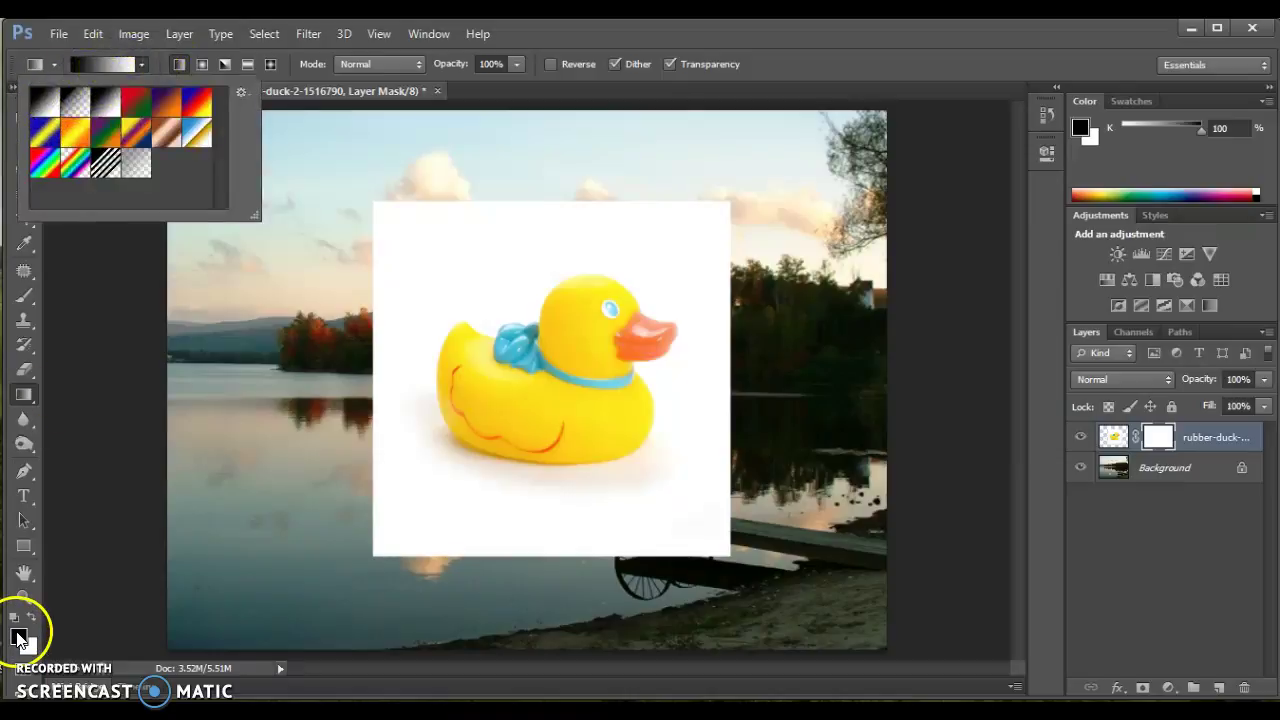
click(179, 64)
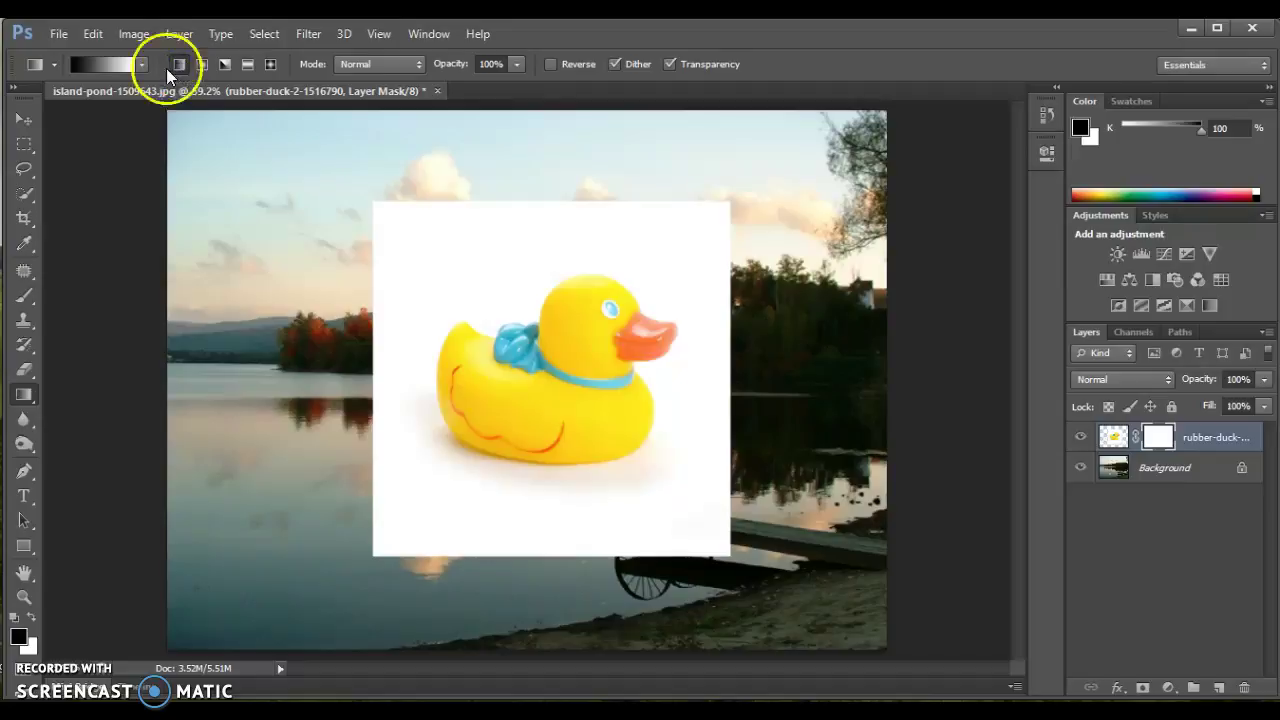
click(201, 65)
click(225, 64)
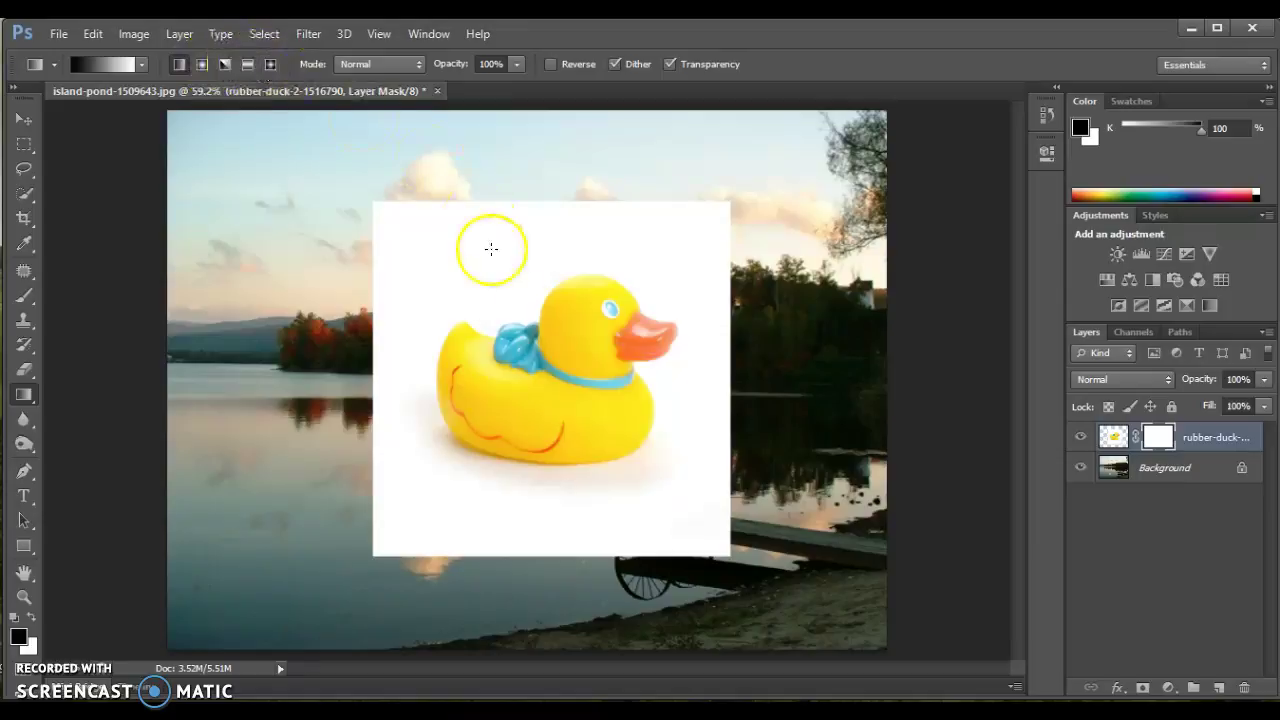
drag(551, 566, 554, 565)
drag(547, 461, 553, 197)
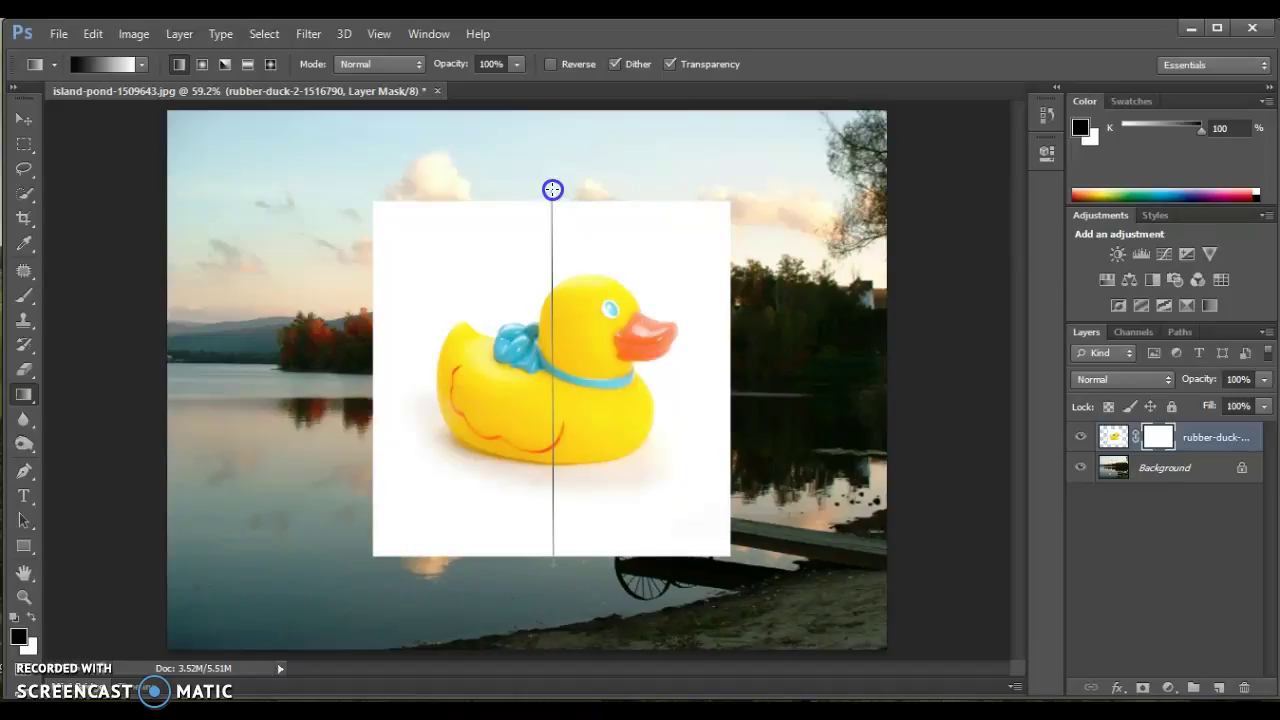
drag(553, 189, 552, 189)
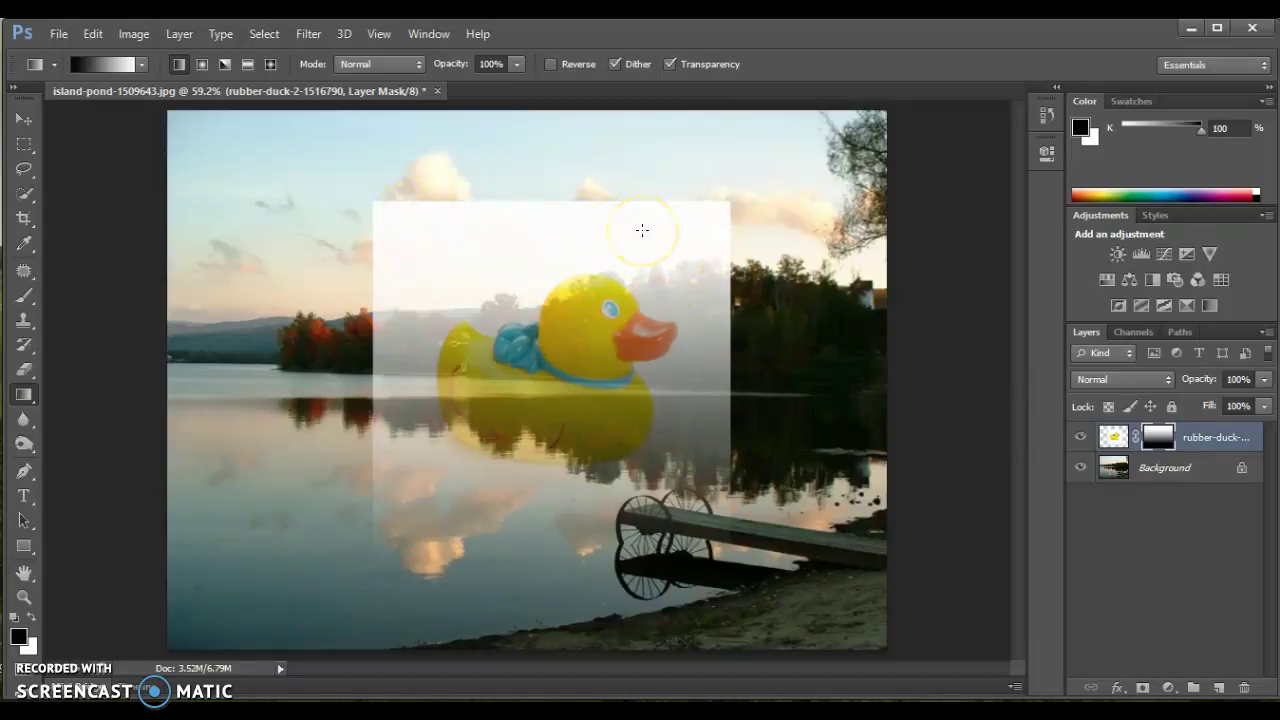
Step: Hide the duck layer and add a new empty layer directly above the Background
click(1080, 437)
click(1190, 468)
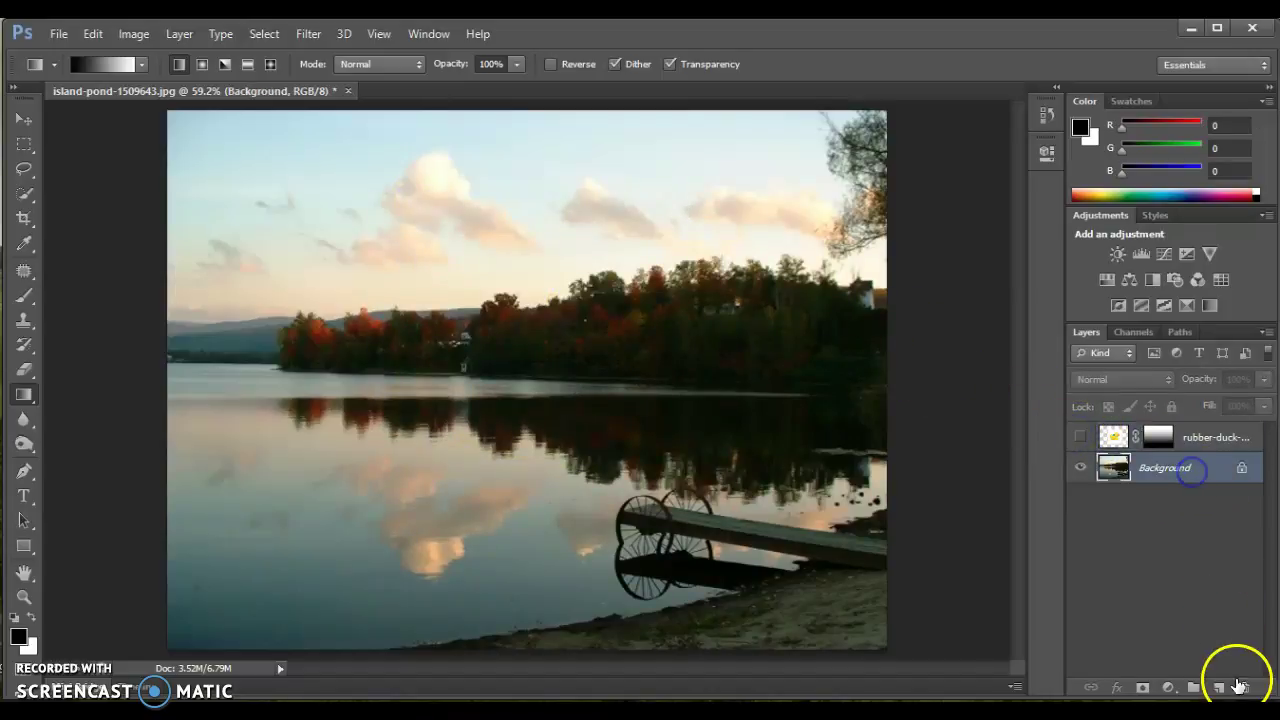
click(1220, 688)
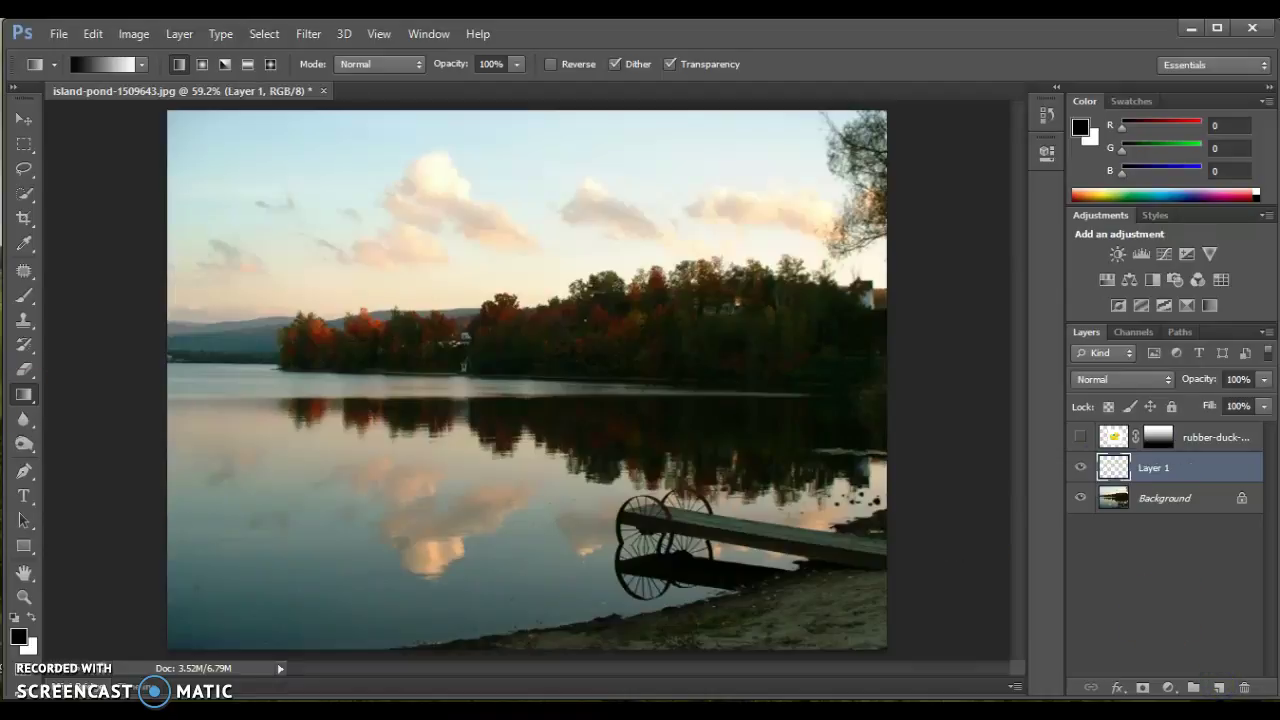
Step: Set the foreground color to red (R 247, G 14, B 14) and fill the new layer with the Paint Bucket
click(20, 636)
drag(720, 500, 710, 182)
click(741, 228)
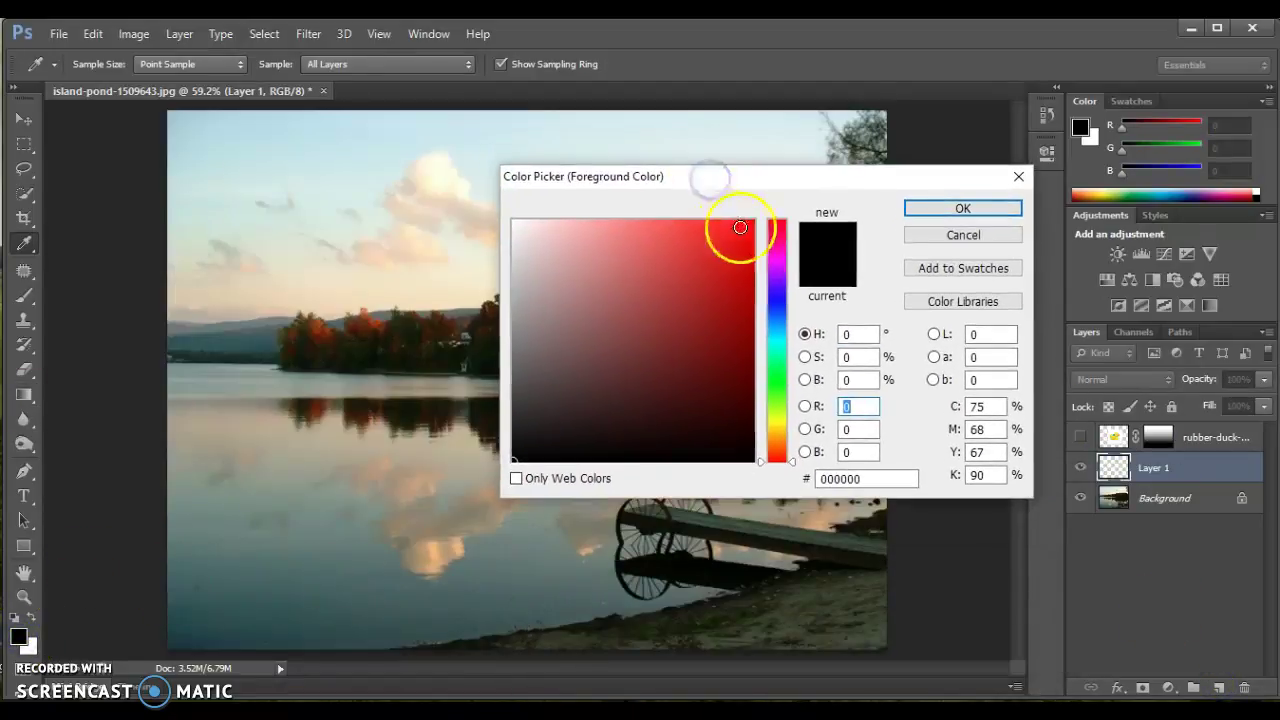
click(953, 210)
key(g)
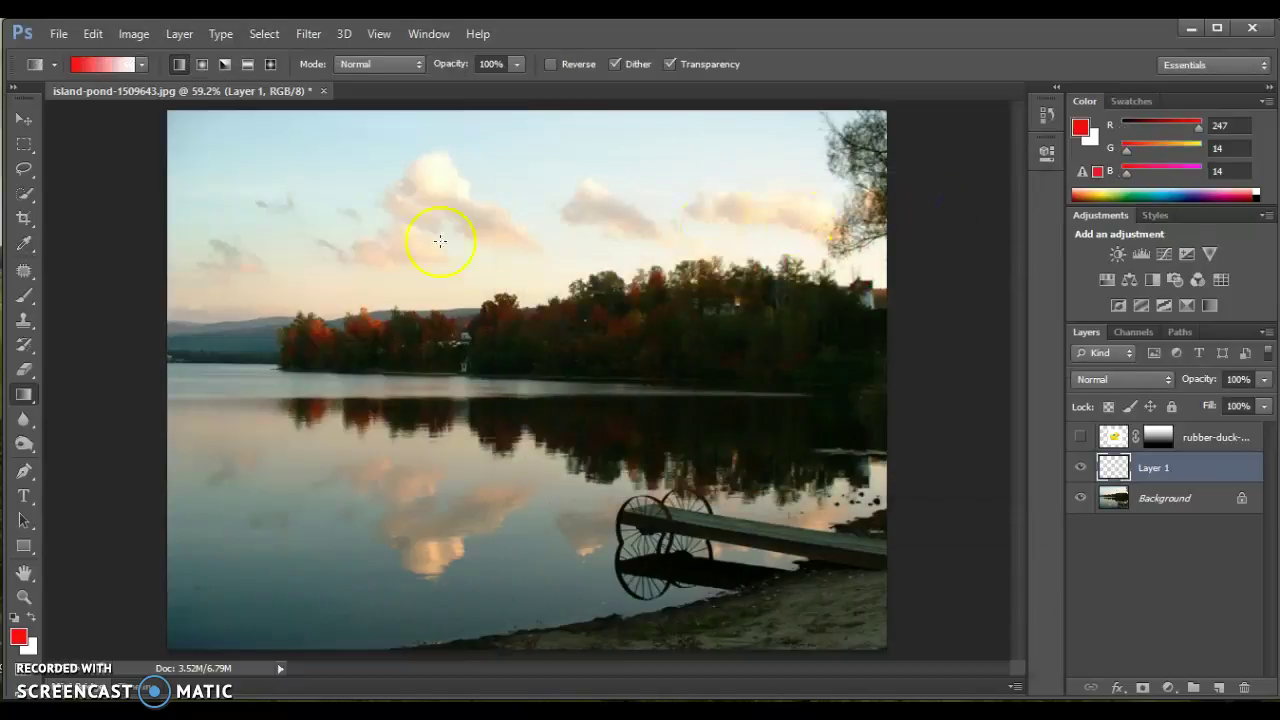
drag(25, 399, 79, 410)
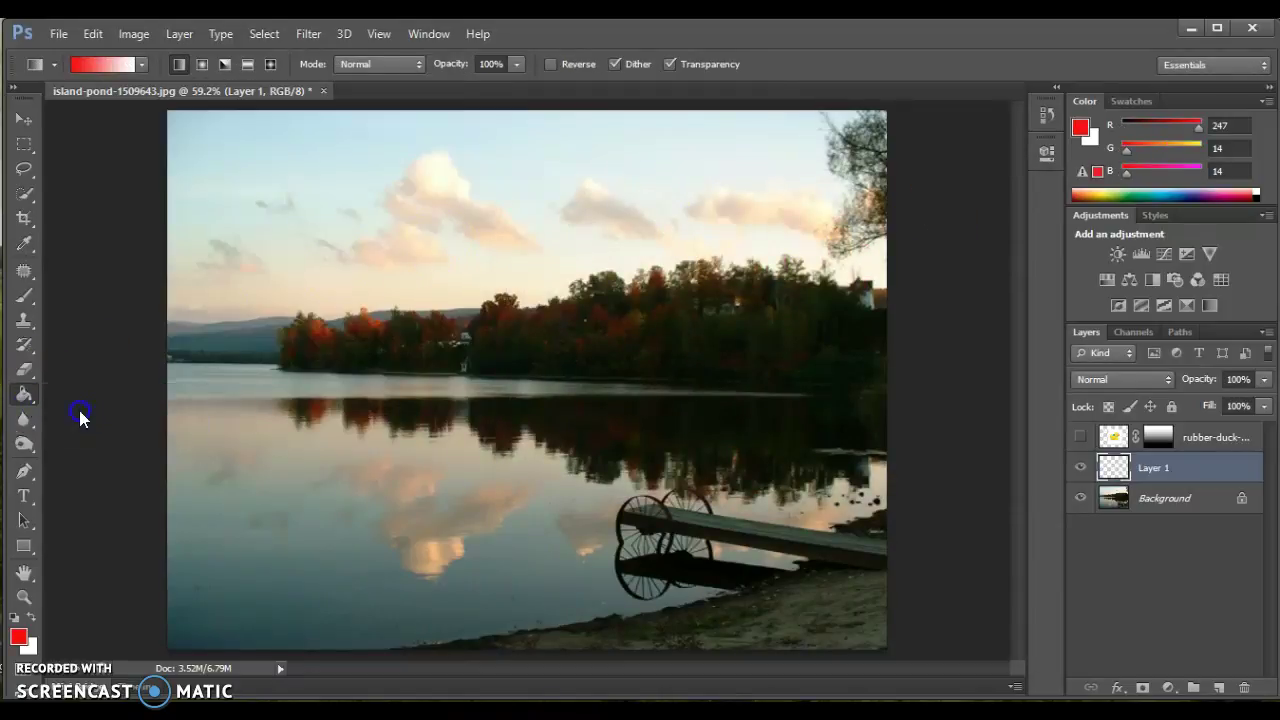
click(518, 356)
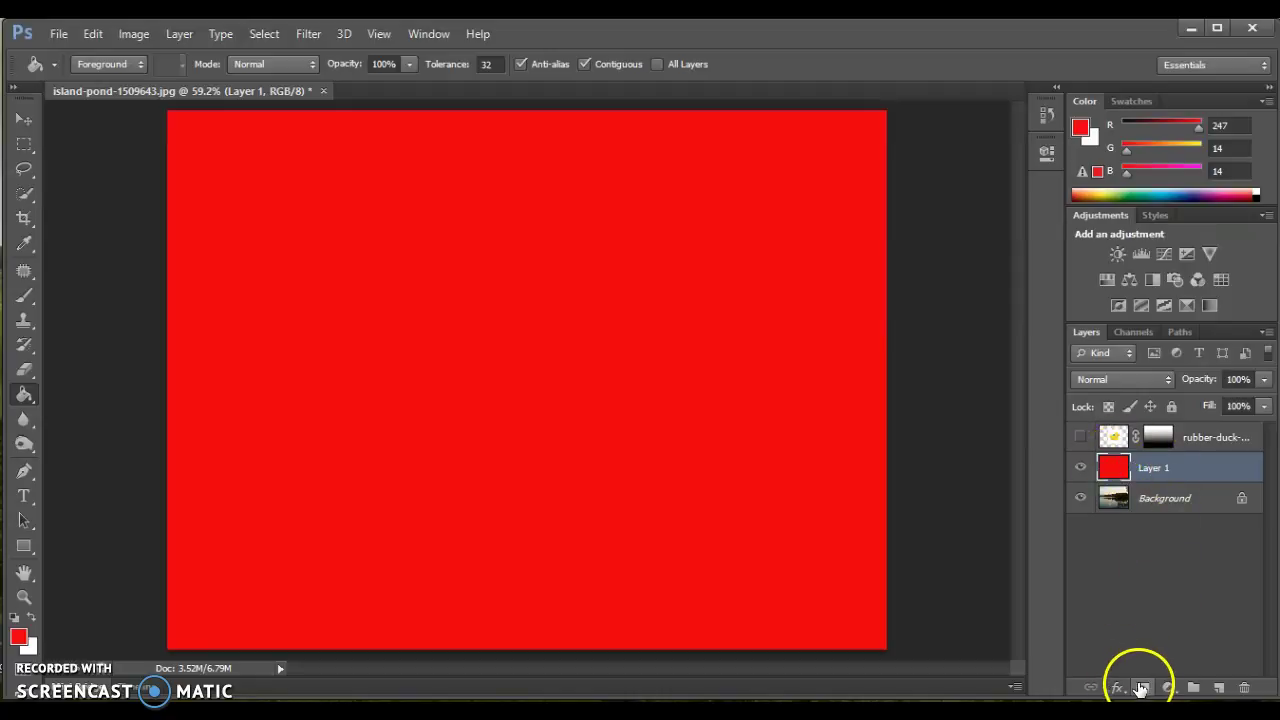
Step: Add a layer mask to the red layer and draw a black-to-white linear gradient on it from the image's bottom edge to its top edge
click(1145, 688)
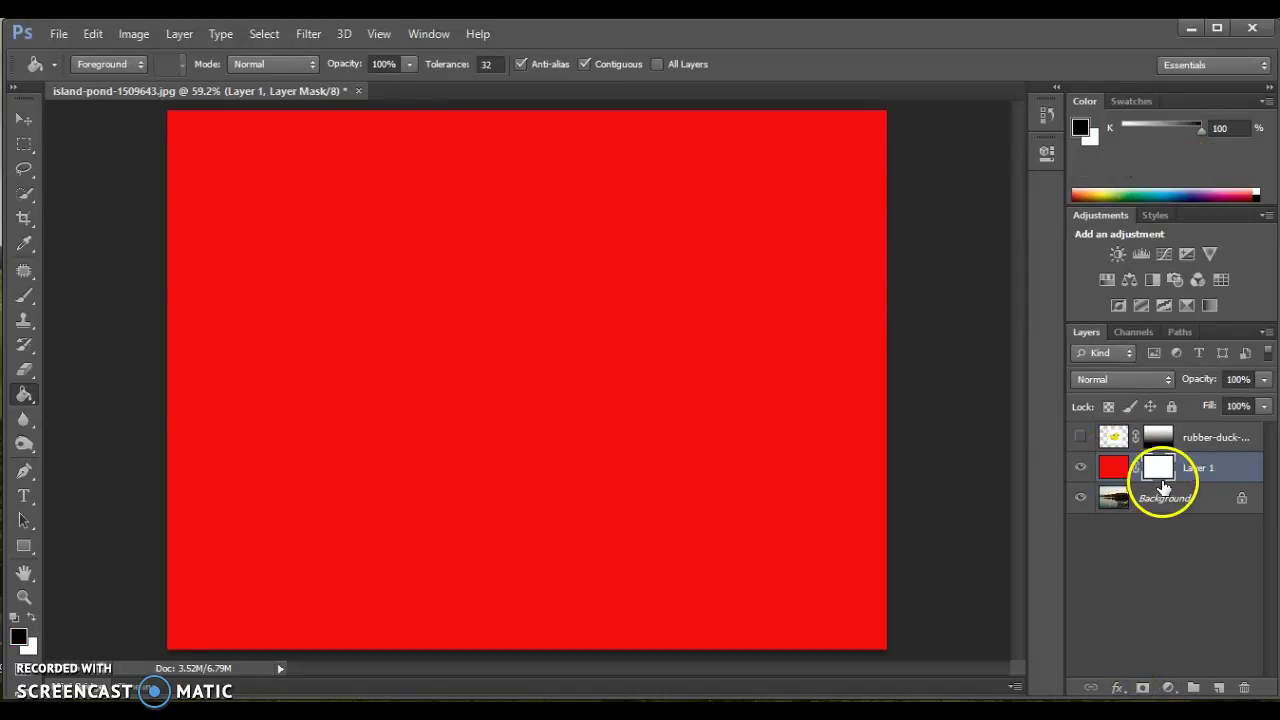
click(1113, 470)
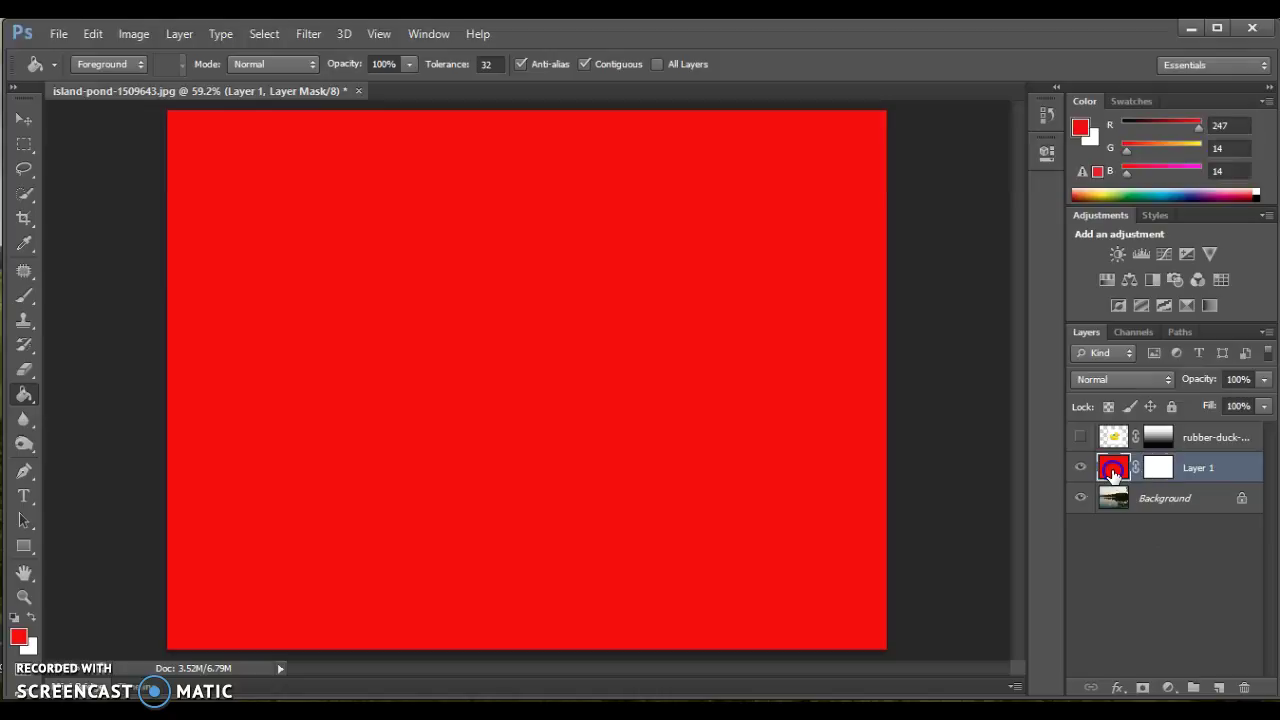
click(1159, 471)
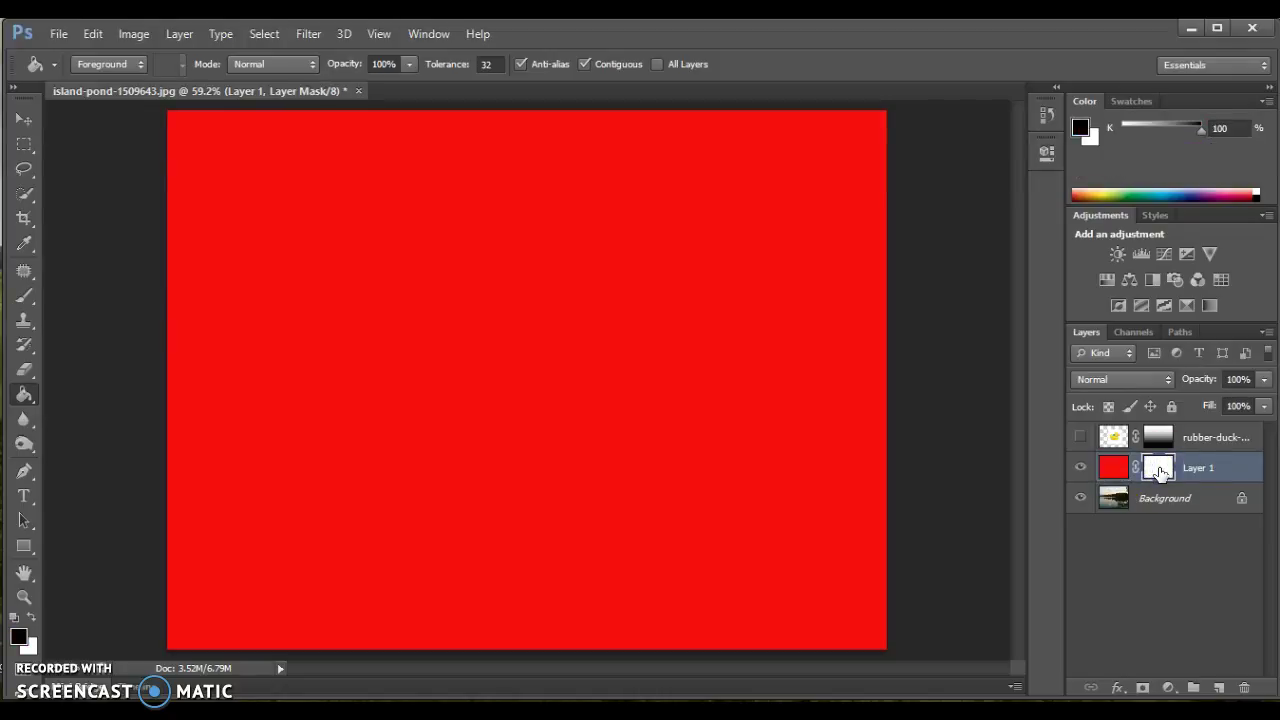
drag(14, 398, 44, 395)
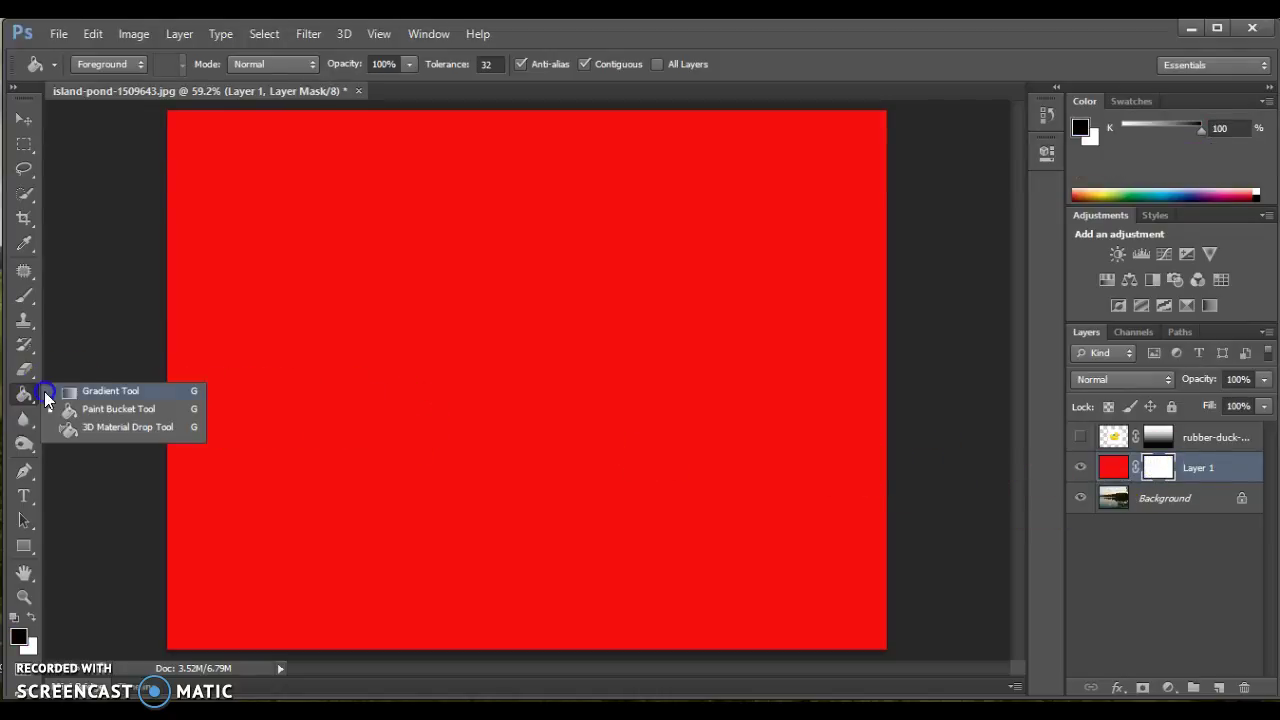
click(141, 389)
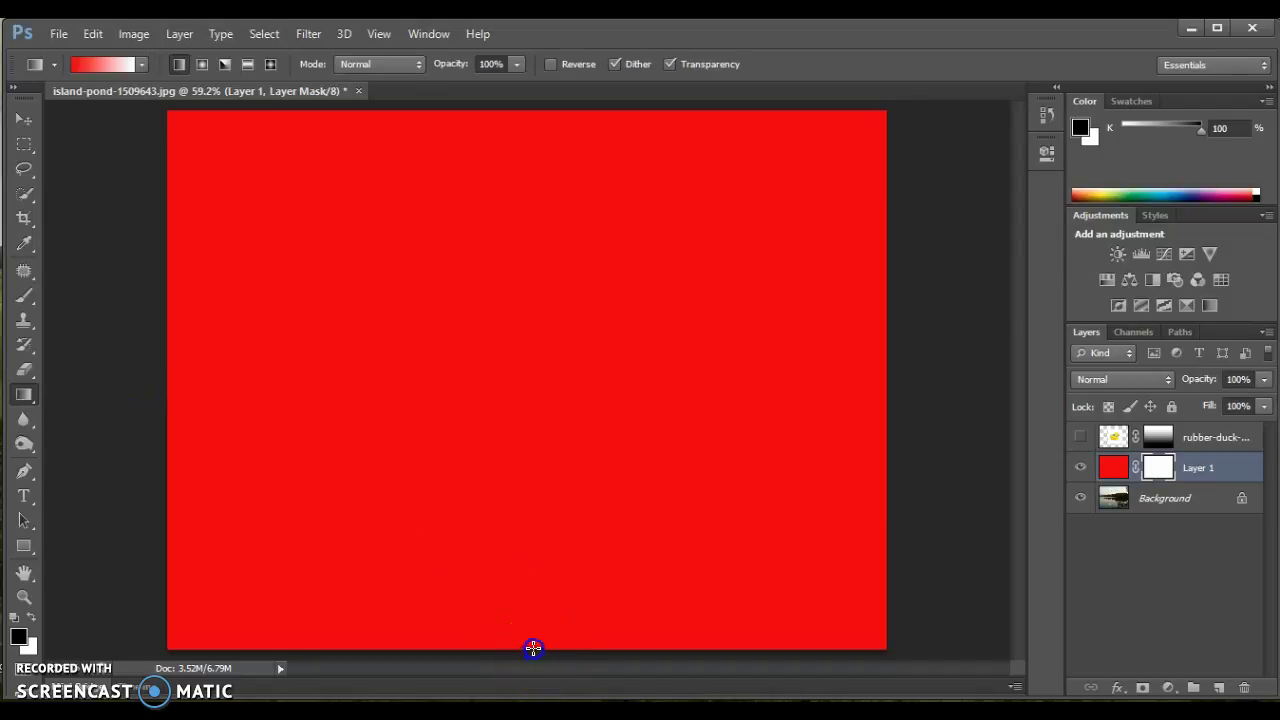
drag(581, 296, 535, 105)
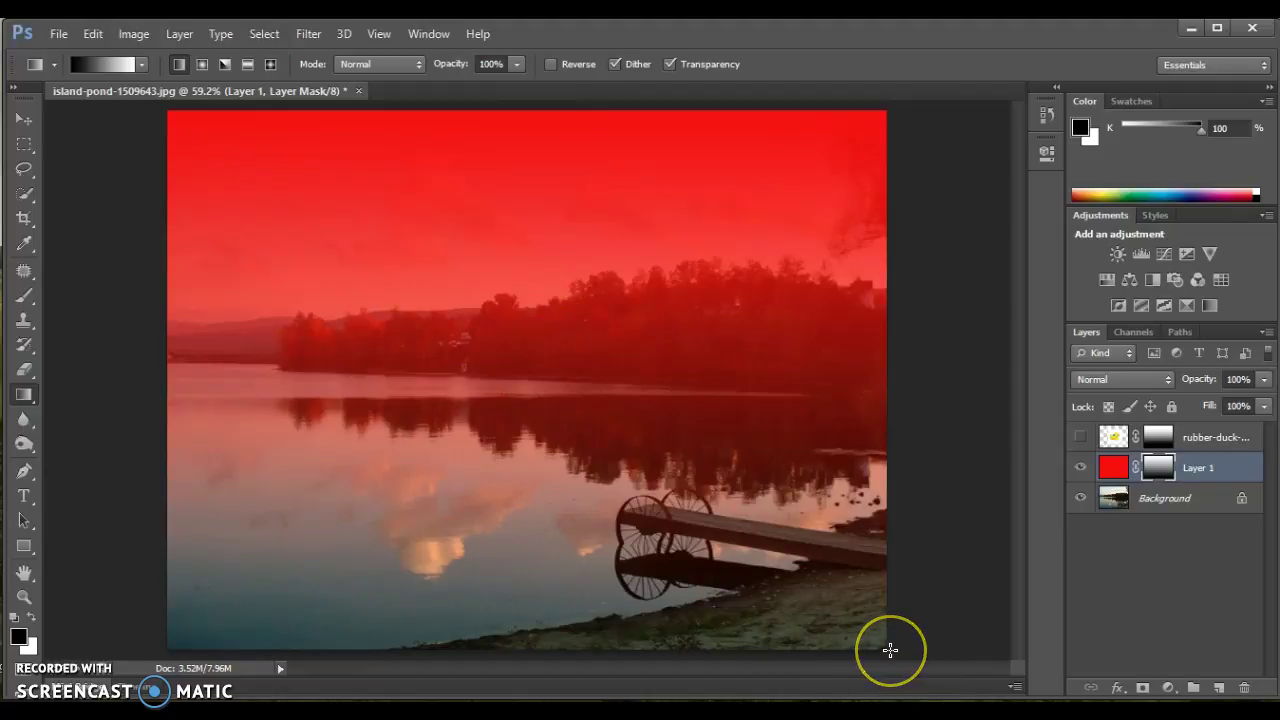
Step: Redraw the red layer's mask gradient diagonally in both directions between opposite corners, finishing with one straight from the image's top edge to its bottom edge
drag(749, 525, 163, 108)
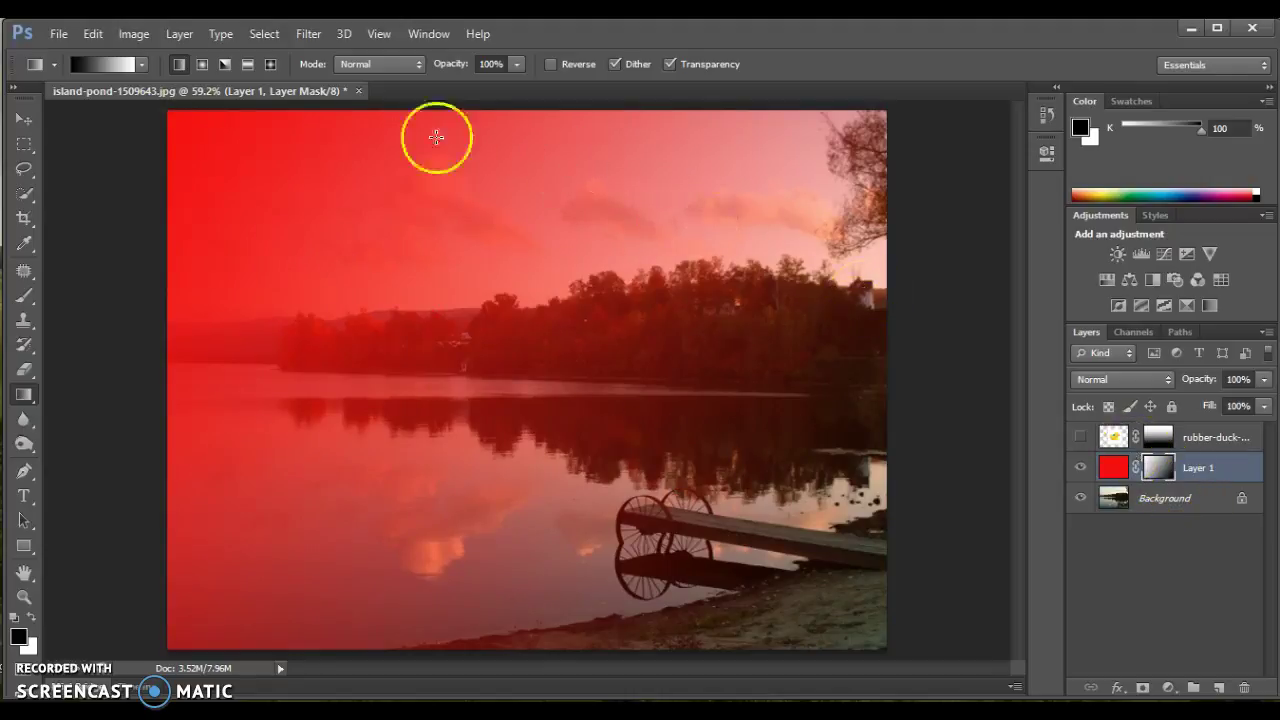
drag(167, 108, 892, 650)
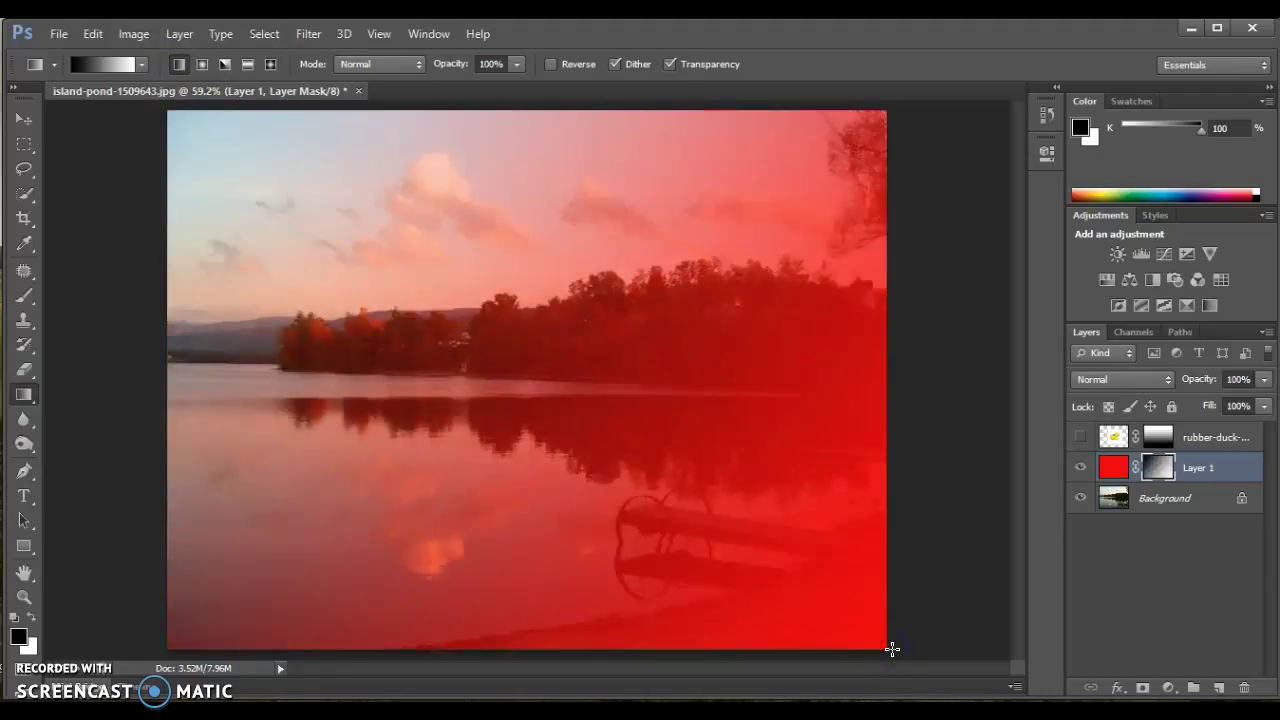
drag(500, 108, 508, 655)
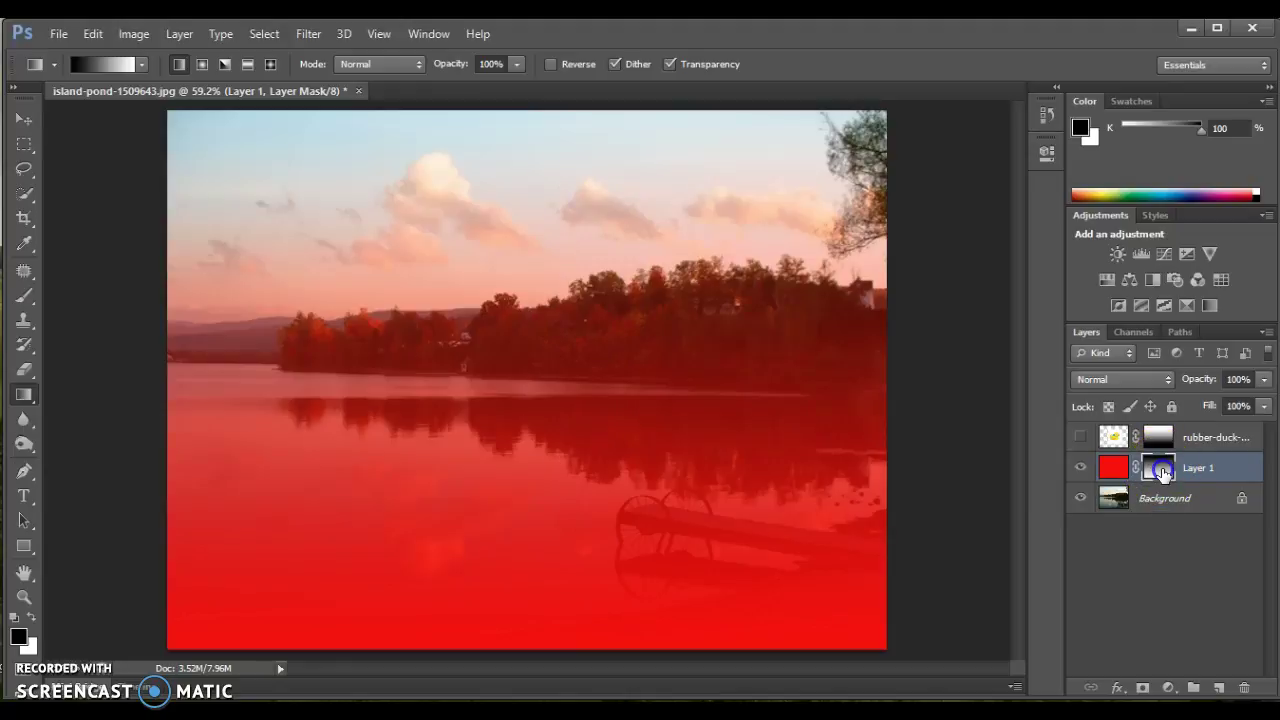
Step: Set up a 300 px brush with minimum hardness and 81% opacity for painting on the red layer's mask
click(20, 300)
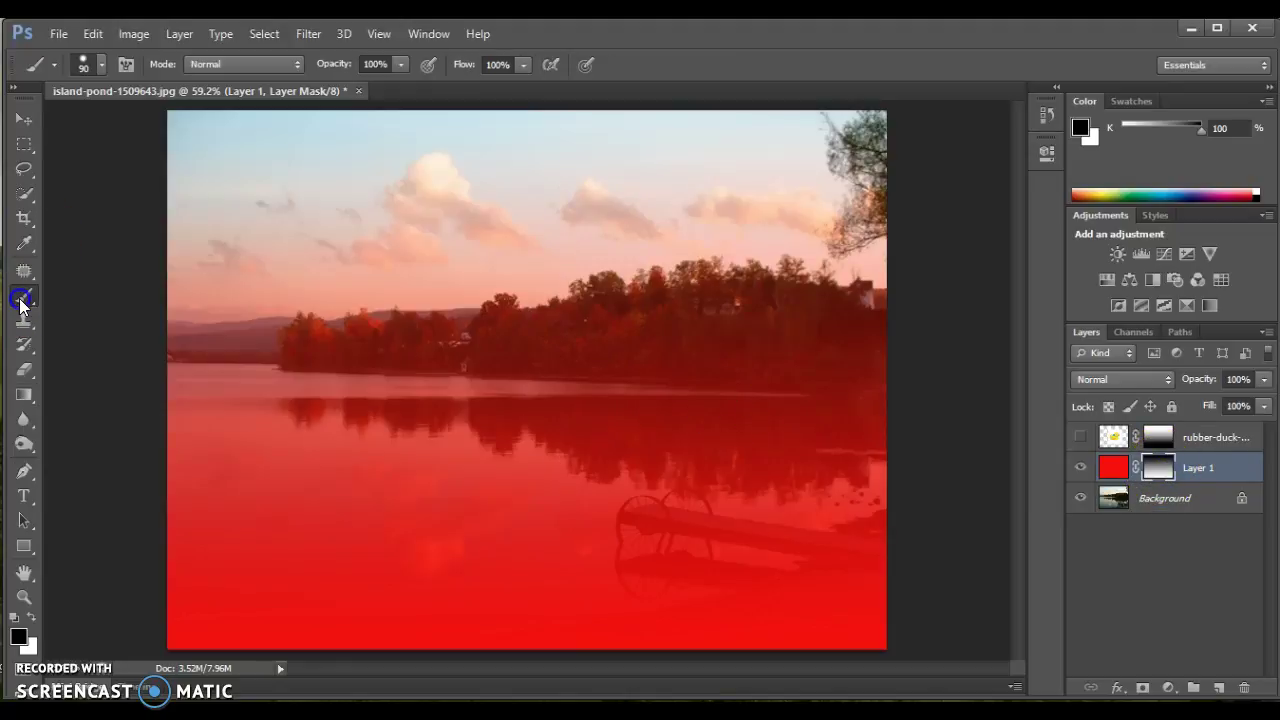
key(bracketright)
key(bracketright)
click(101, 64)
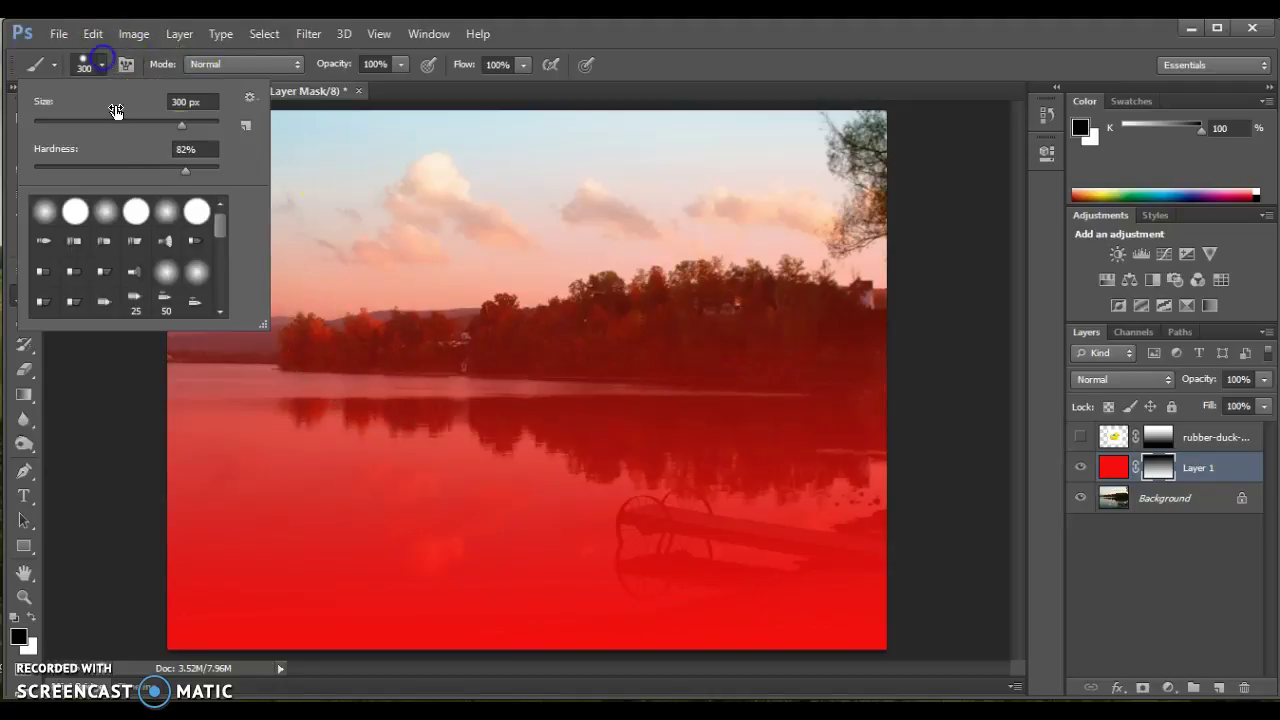
drag(185, 167, 5, 180)
click(400, 65)
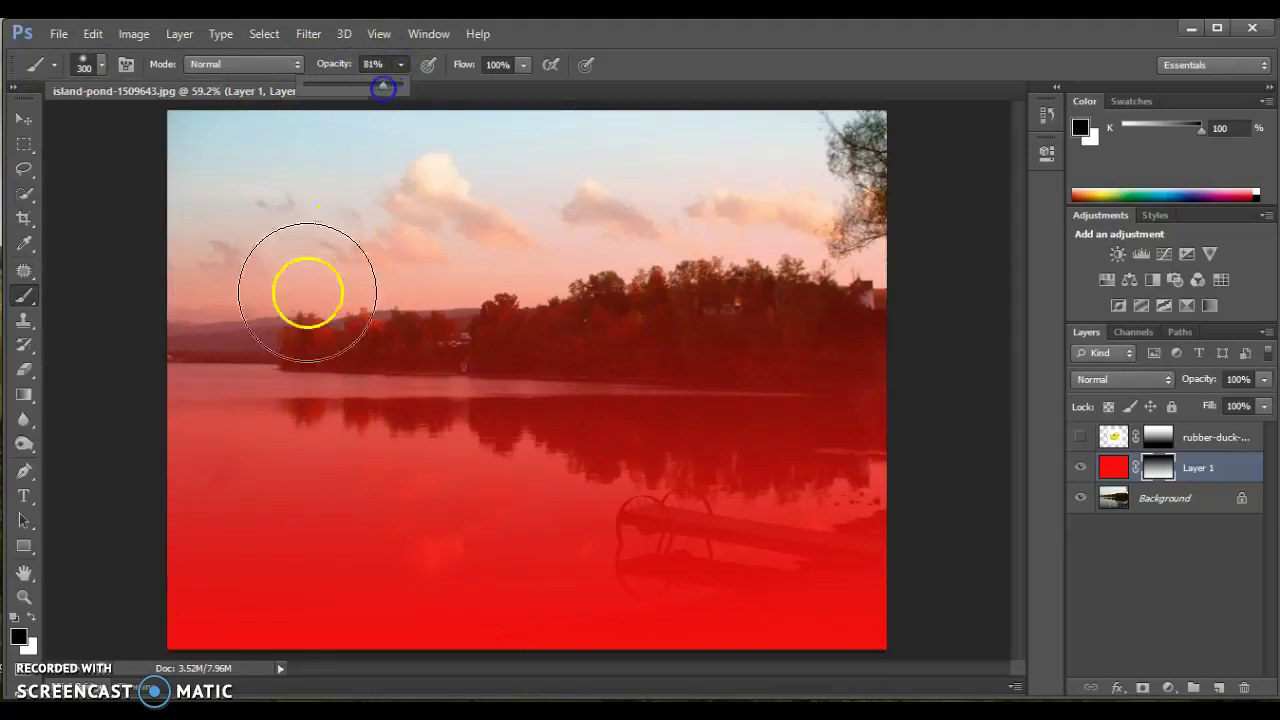
Step: Paint black on the red layer's mask across the sky, hills and treeline to remove the red tint above the water
click(263, 297)
mouse_move(263, 297)
mouse_down()
mouse_move(810, 299)
mouse_move(620, 281)
mouse_move(854, 266)
mouse_move(778, 215)
mouse_move(185, 244)
mouse_up()
mouse_move(203, 329)
mouse_down()
mouse_move(807, 369)
mouse_move(883, 346)
mouse_up()
click(477, 320)
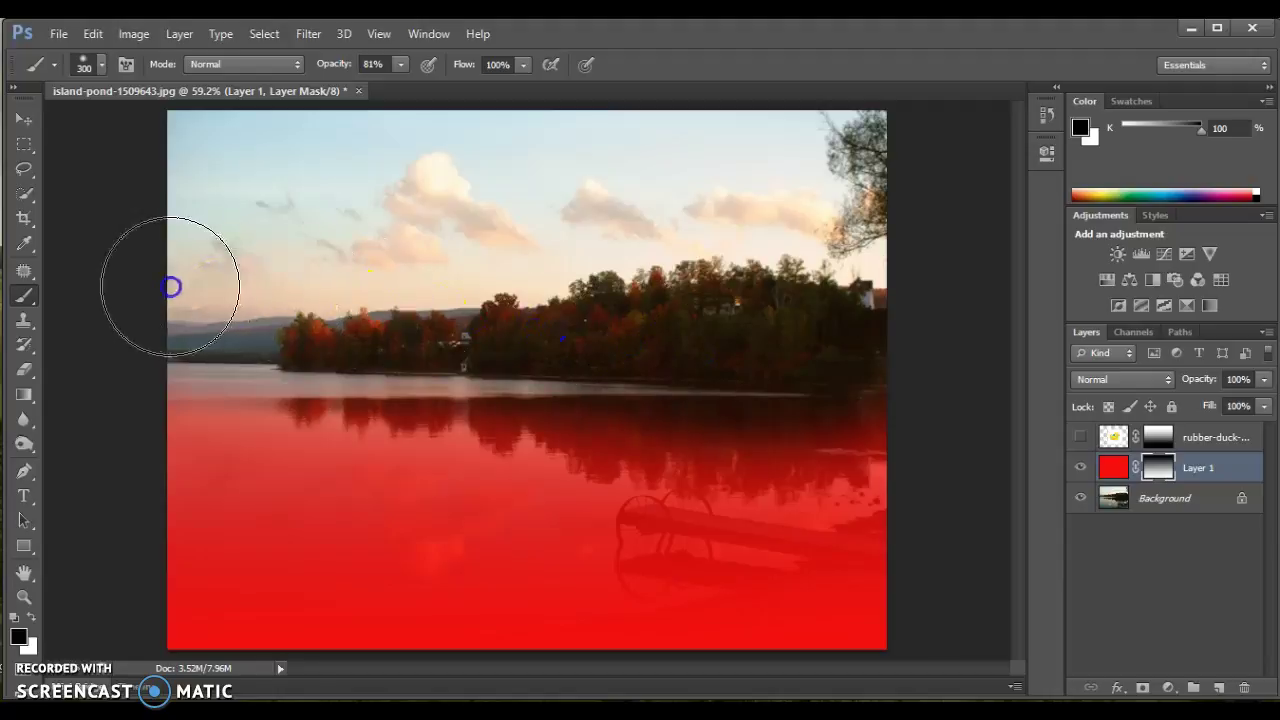
click(385, 207)
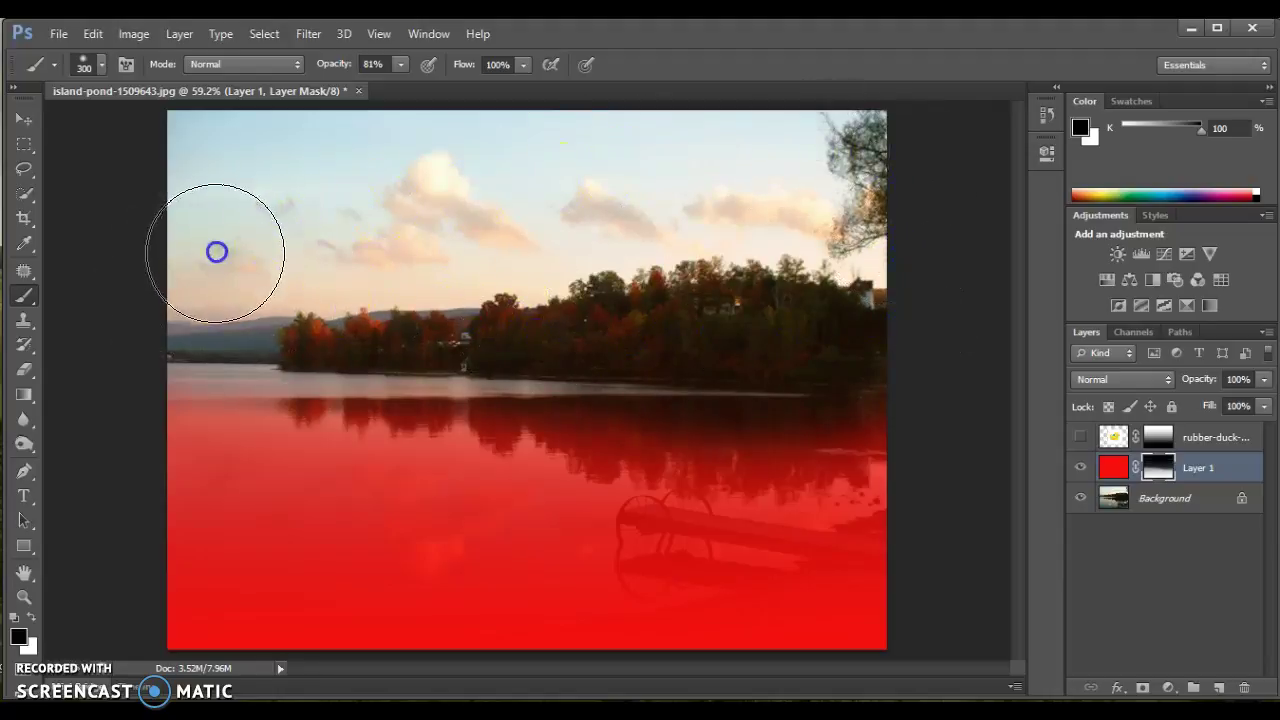
Step: Make the red layer's fill active instead of its mask and set the layer to Multiply blending at 100% opacity
click(1158, 472)
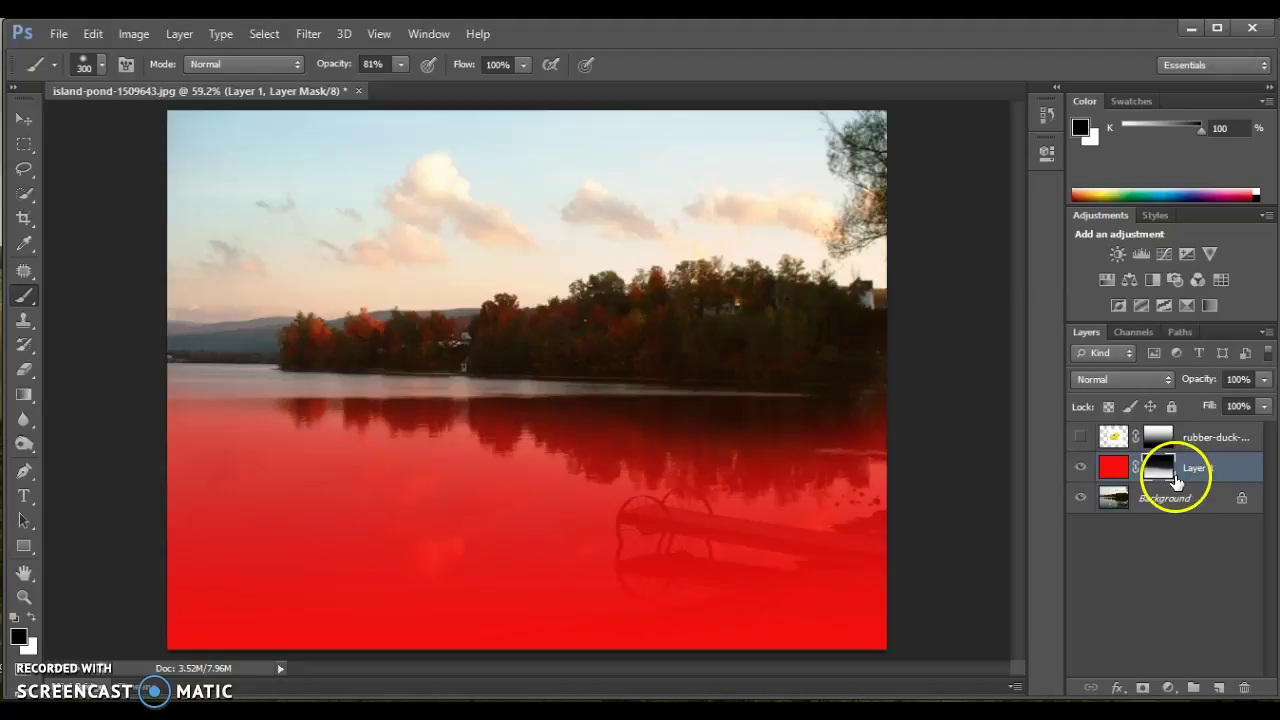
click(1113, 467)
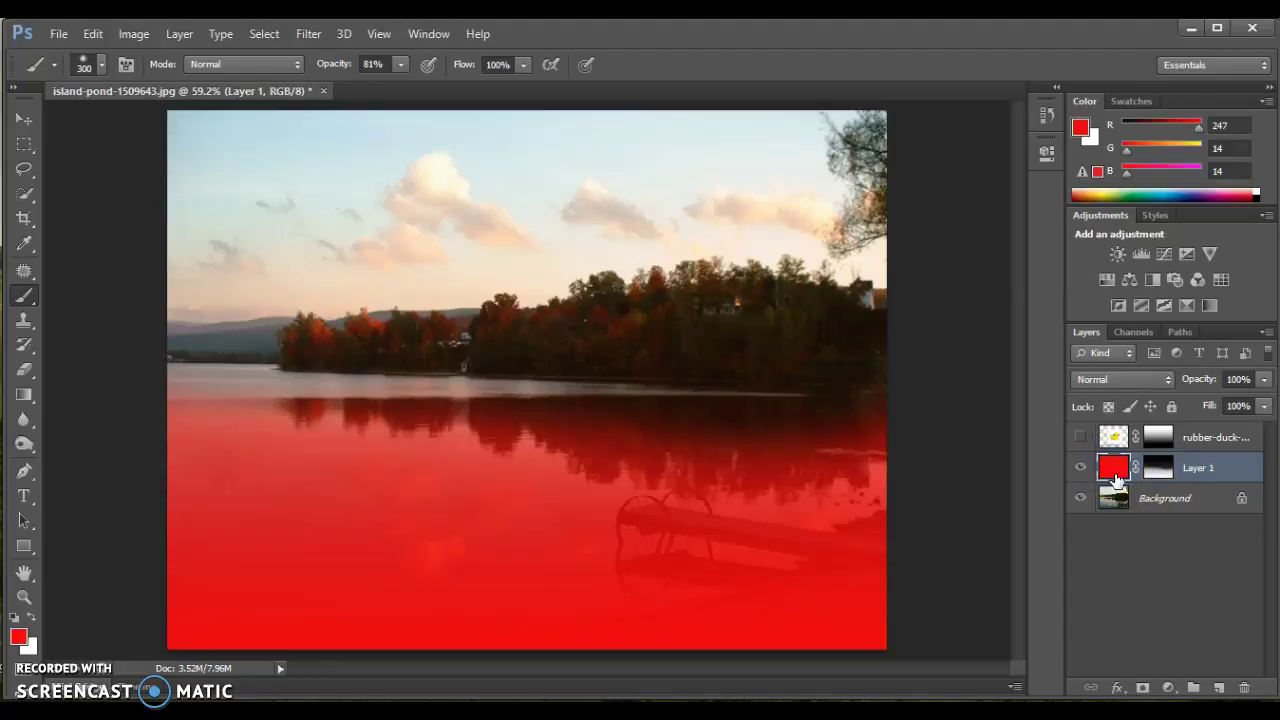
click(1264, 380)
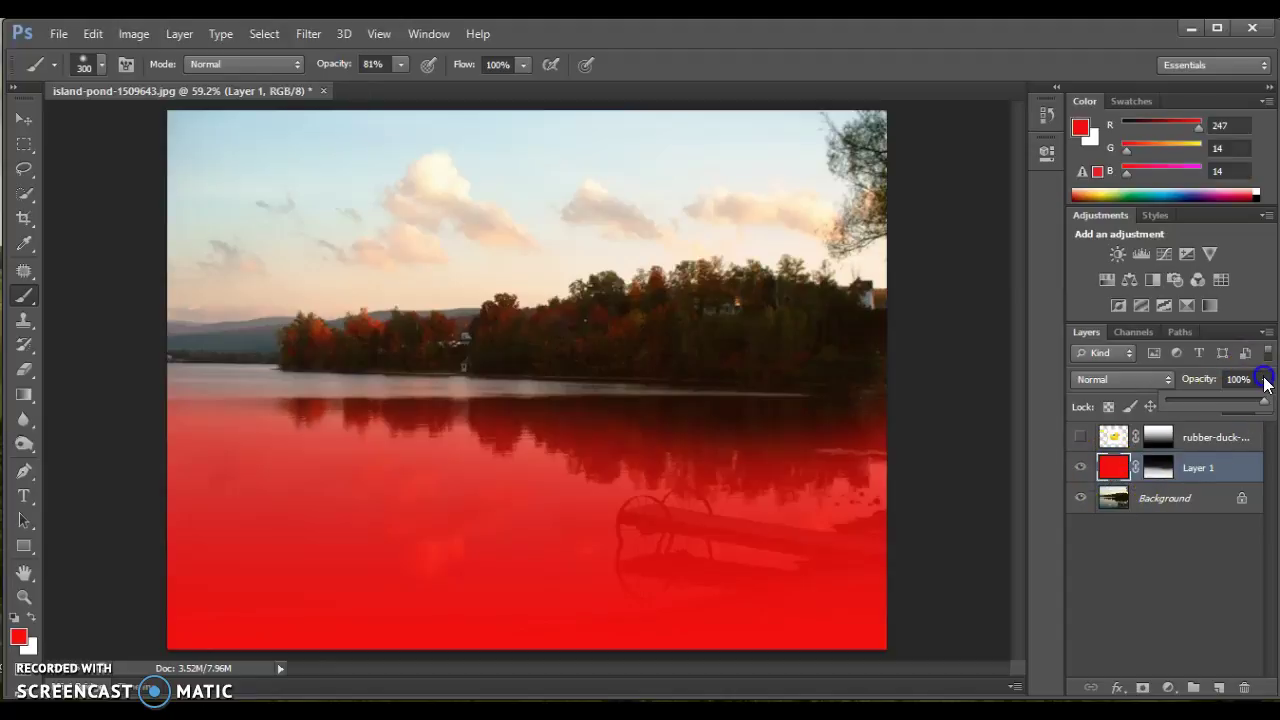
mouse_move(1248, 405)
mouse_down()
mouse_move(1228, 410)
mouse_move(1270, 406)
mouse_up()
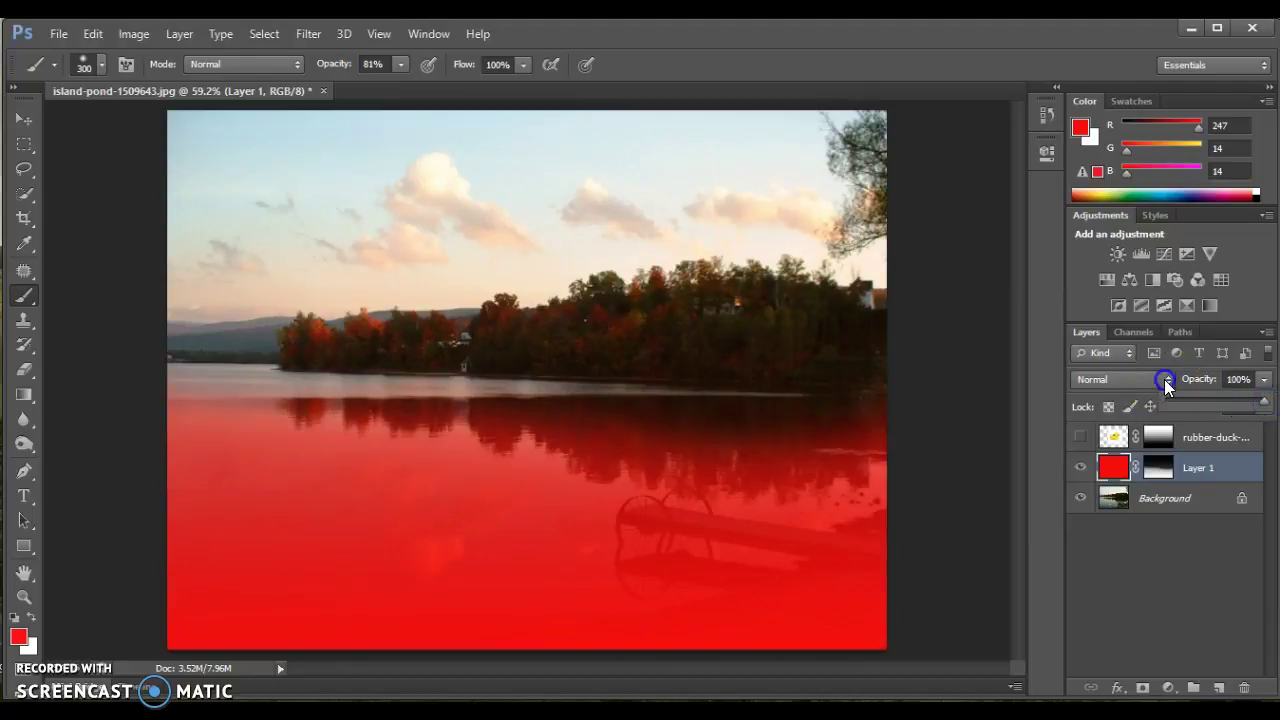
click(1158, 379)
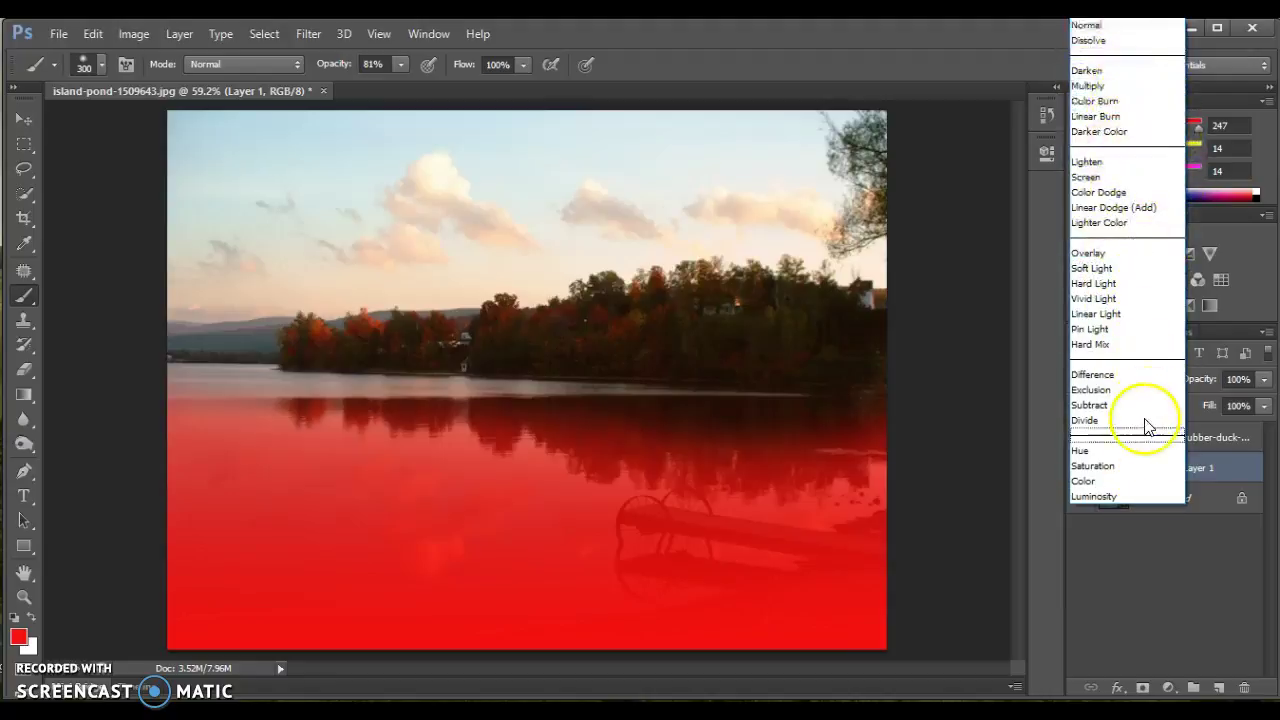
click(1097, 85)
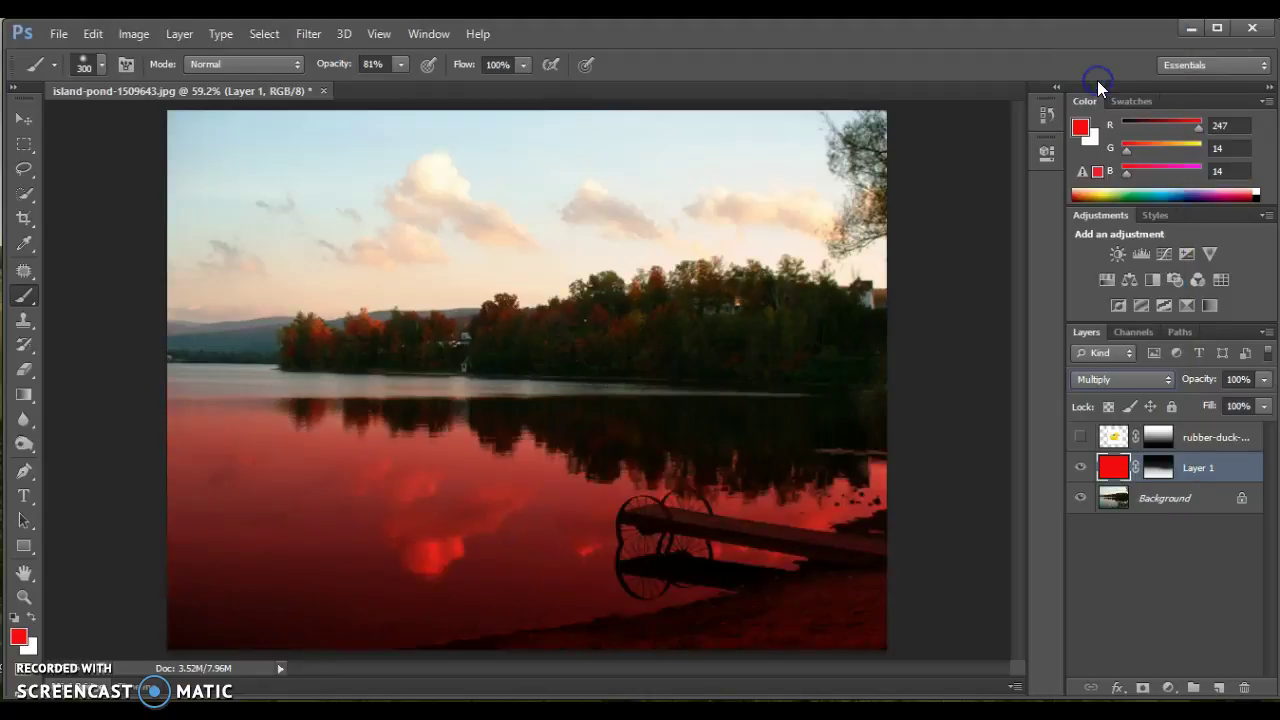
click(1110, 465)
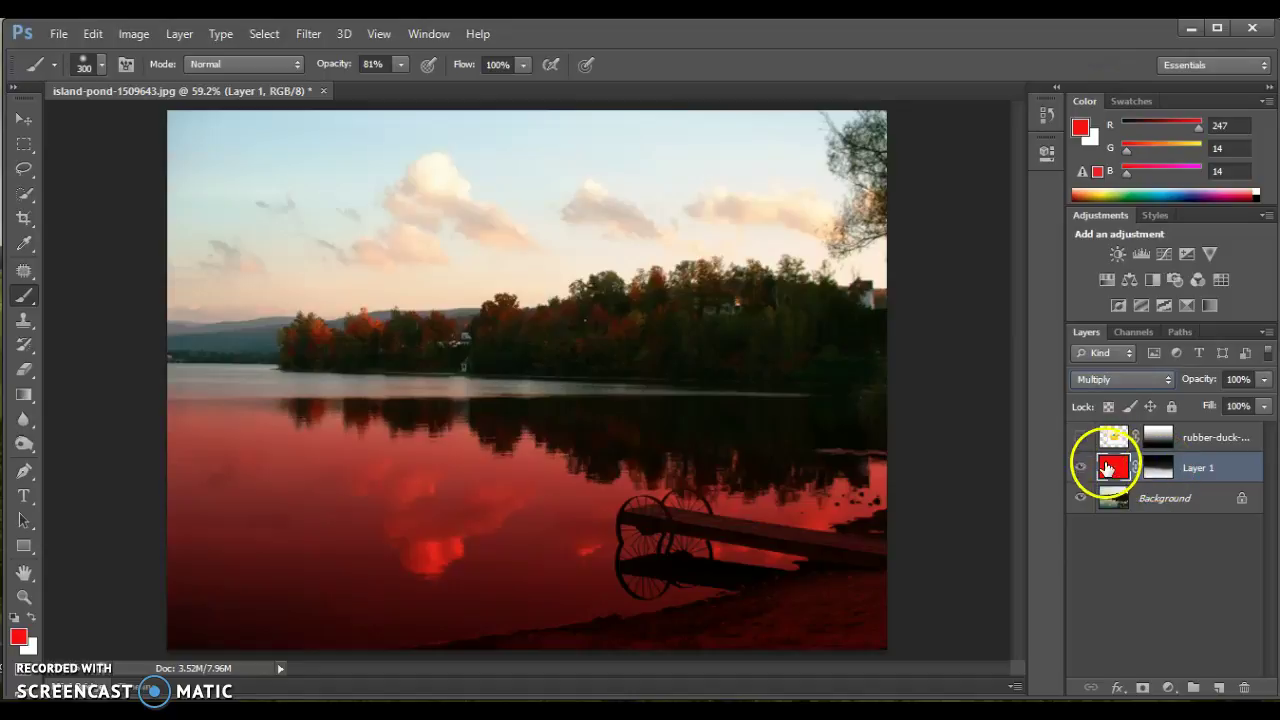
drag(354, 606, 414, 582)
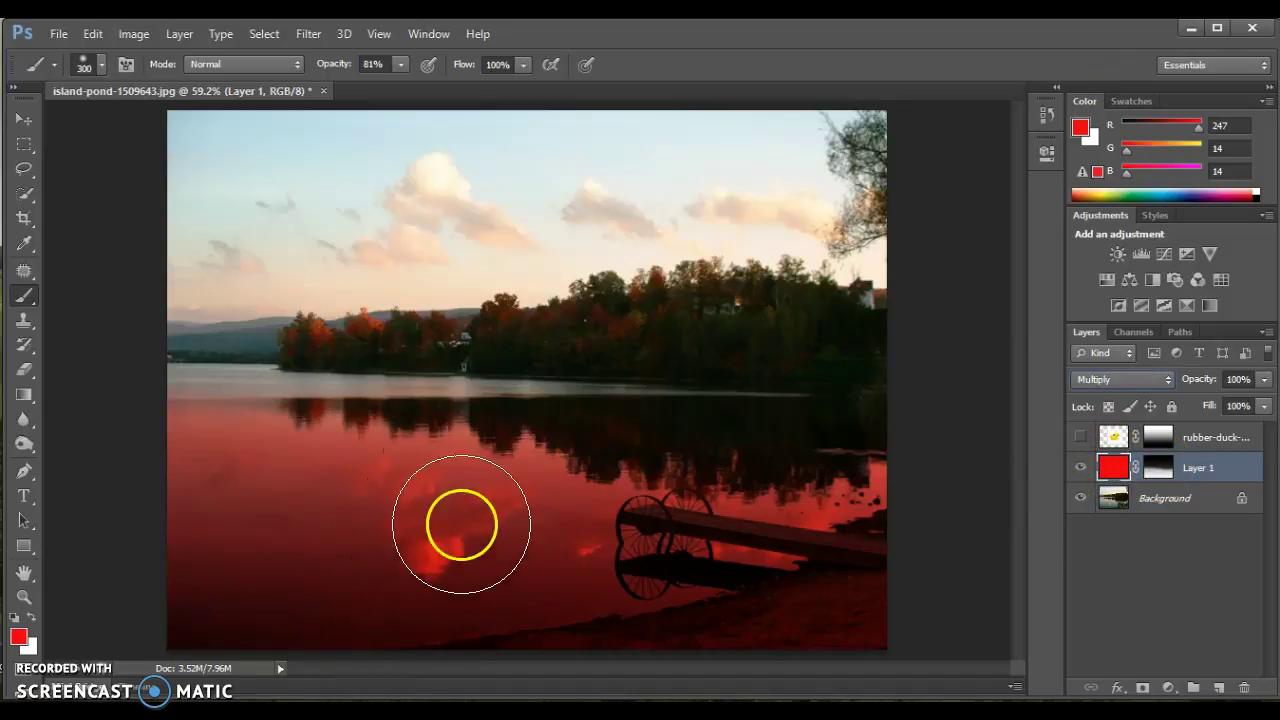